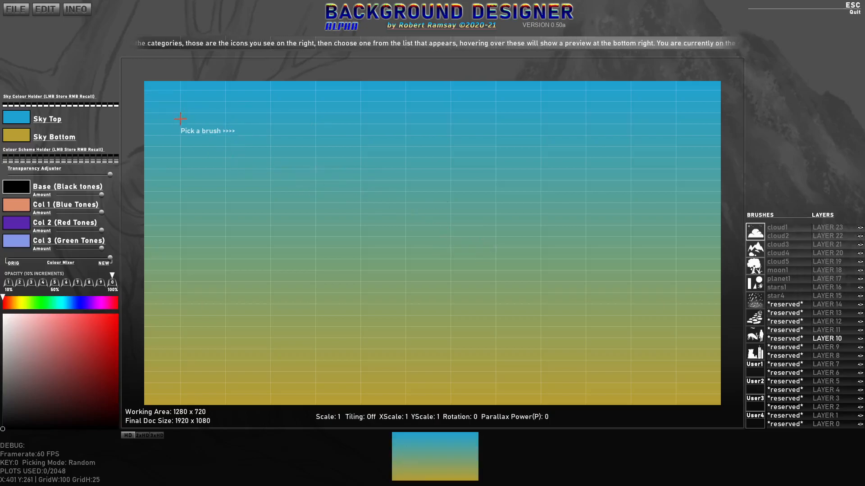
# Open the saved BKGD.txt background project.
pyautogui.click(17, 7)
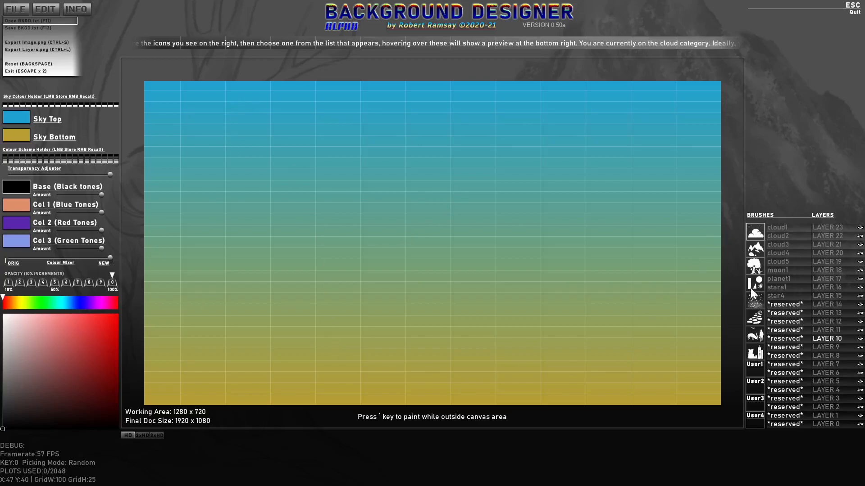
pyautogui.click(21, 18)
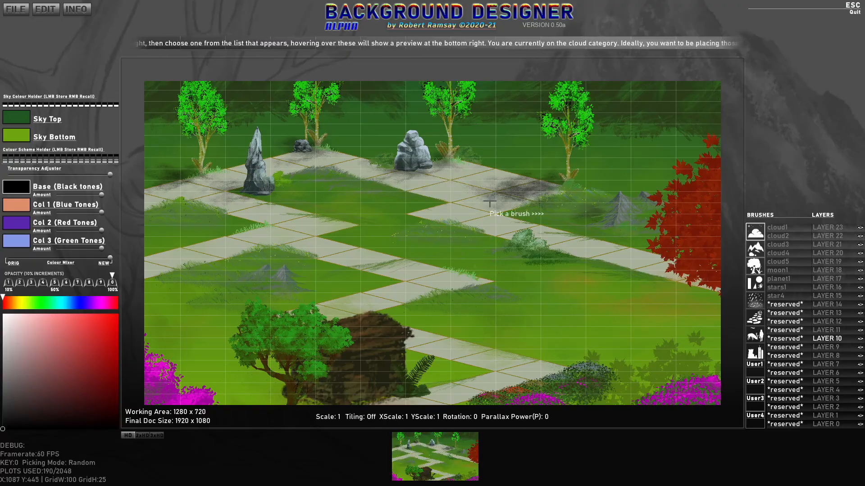
pyautogui.press('Return')
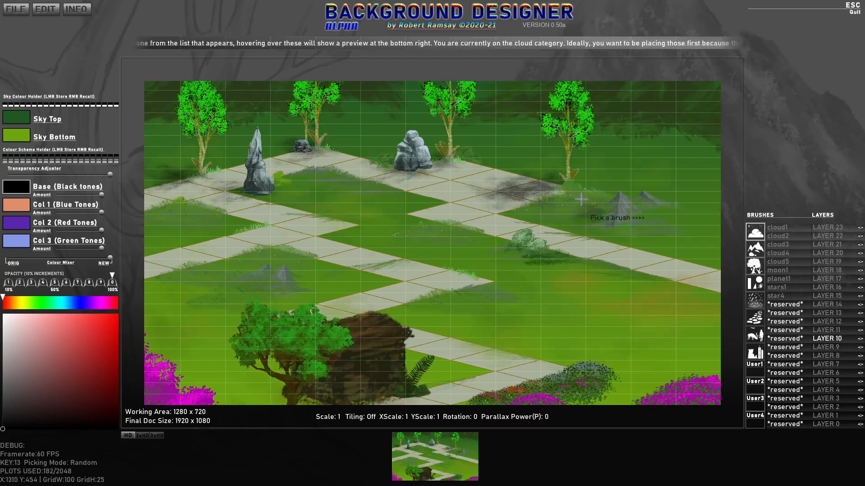
pyautogui.press('g')
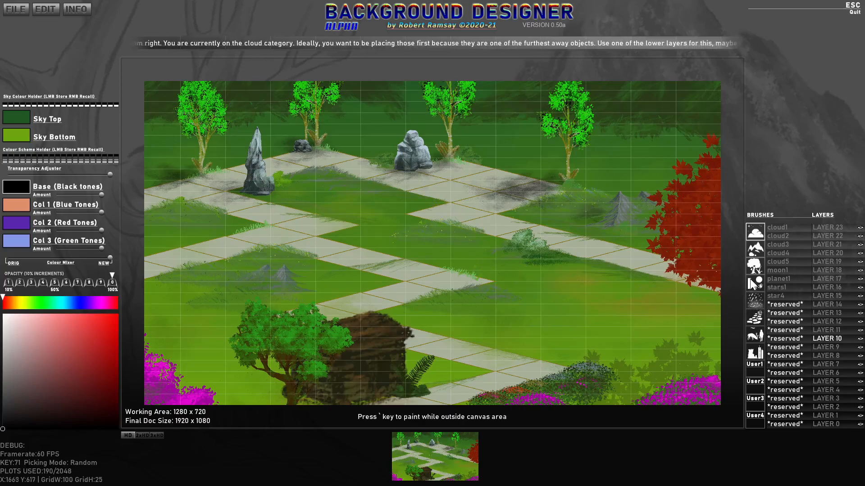
# Select the IsoTile4x1 shape brush and scale it down to 0.40.
pyautogui.click(785, 261)
pyautogui.scroll(-5, 469, 272)
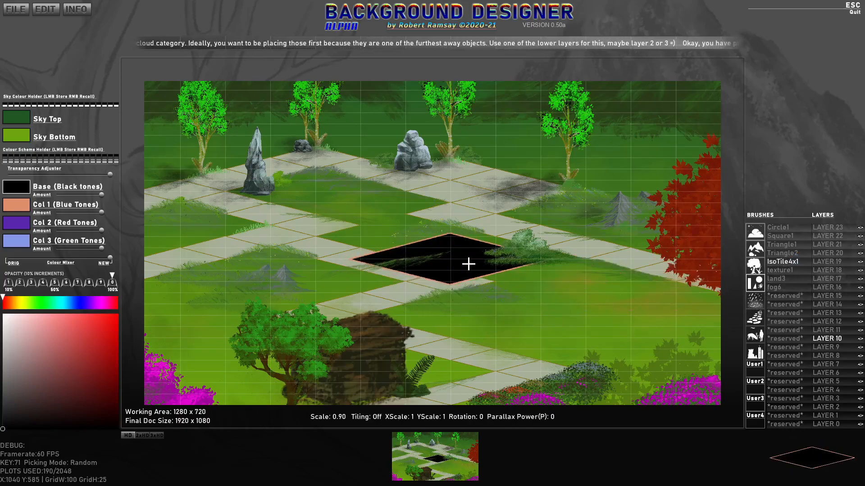
pyautogui.scroll(-1, 468, 264)
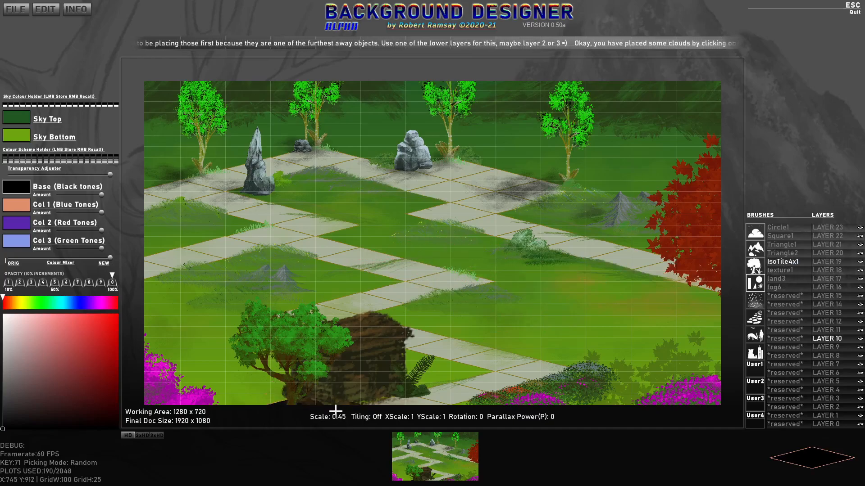
pyautogui.scroll(-1, 431, 336)
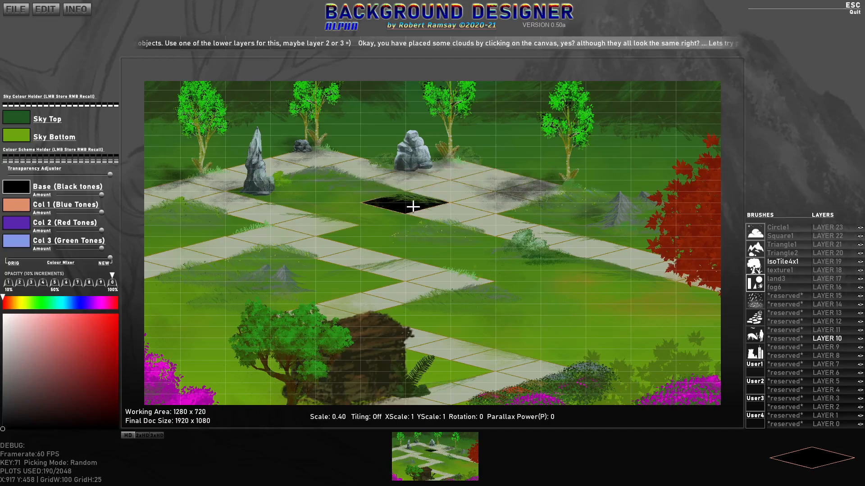
# Randomise the tile brush's four colours repeatedly using colours picked from the document.
pyautogui.press('Tab')
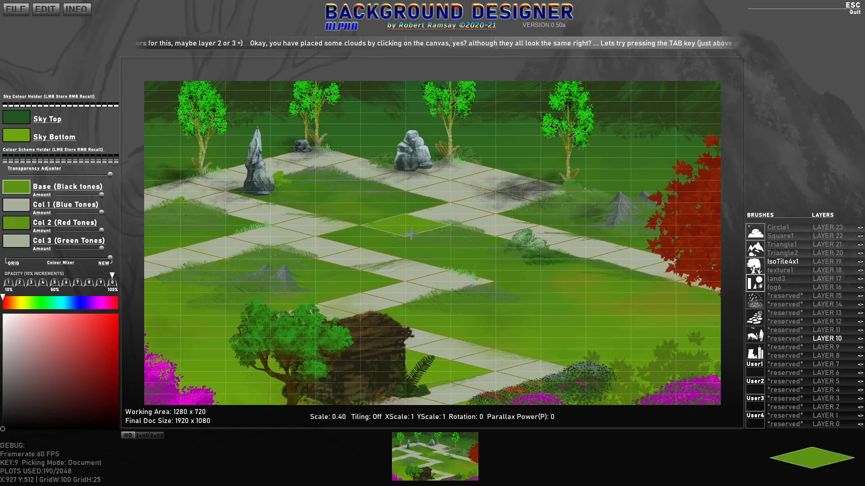
pyautogui.press('Tab')
pyautogui.press('Tab')
pyautogui.press('Tab')
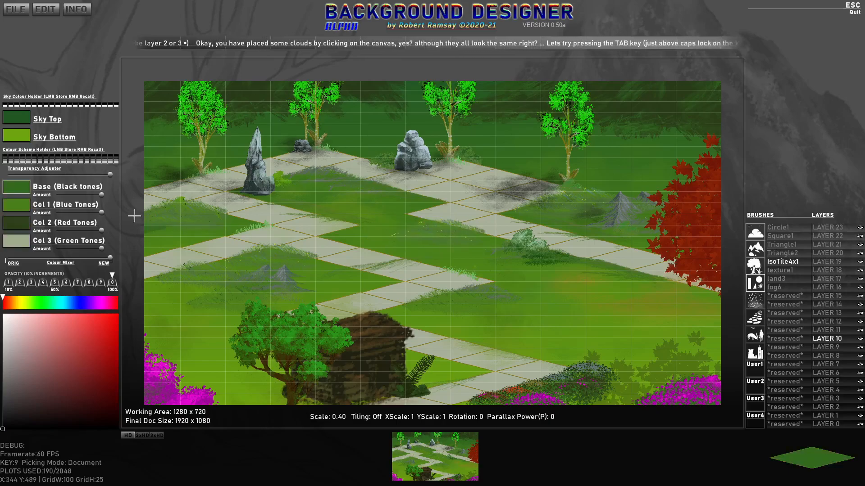
# Set the tile brush's Base colour to light blue and make its fill fully transparent, lowering the Base amount to about half.
pyautogui.click(28, 191)
pyautogui.click(64, 305)
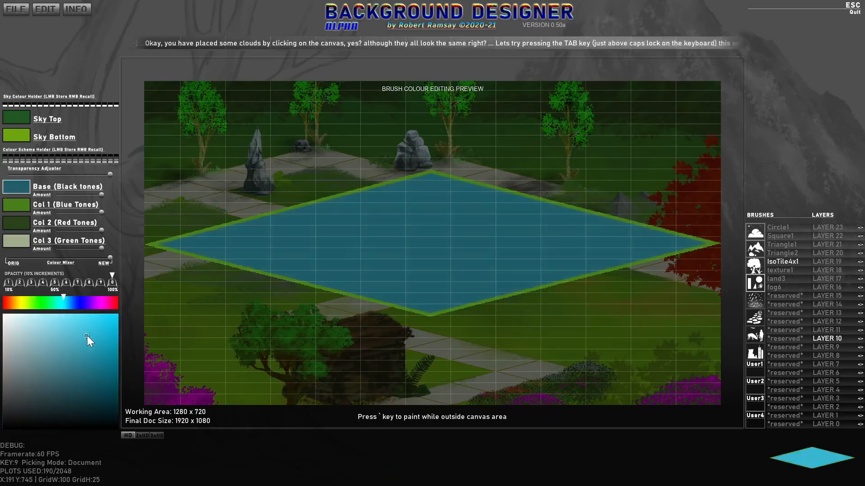
pyautogui.click(106, 316)
pyautogui.click(75, 334)
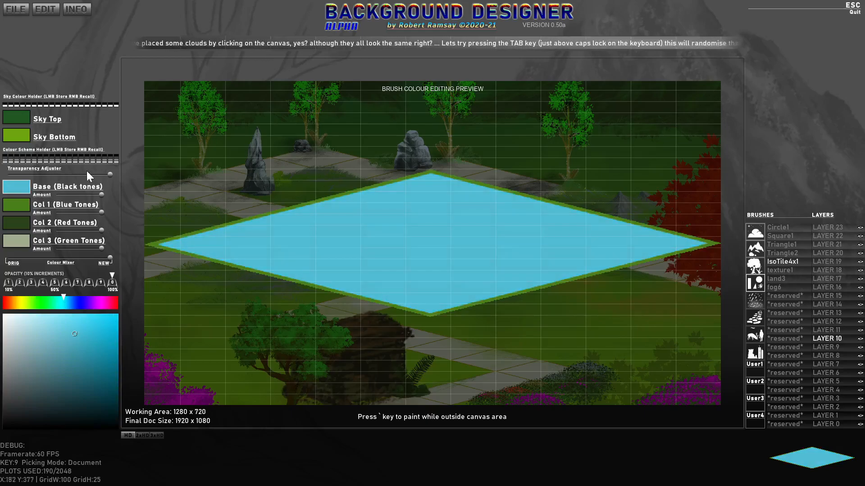
pyautogui.moveTo(90, 193); pyautogui.dragTo(54, 193)
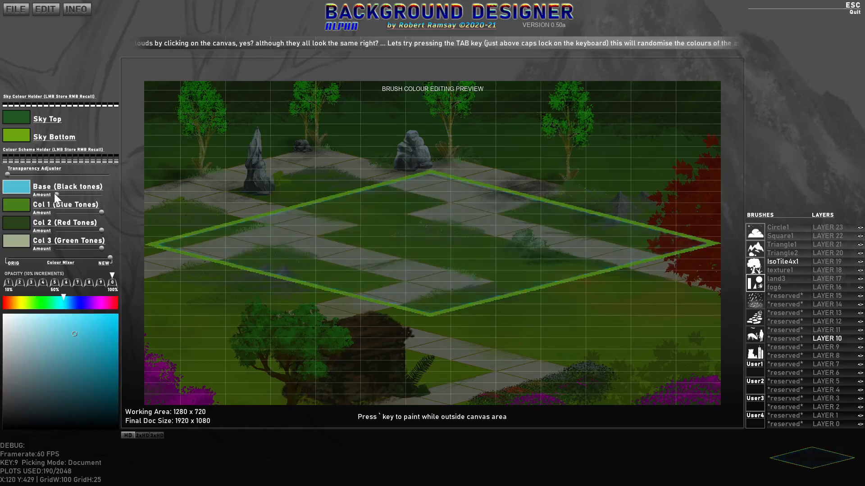
# Set Col 1 to bright cyan and copy that colour to all four brush colour slots.
pyautogui.click(34, 207)
pyautogui.click(62, 302)
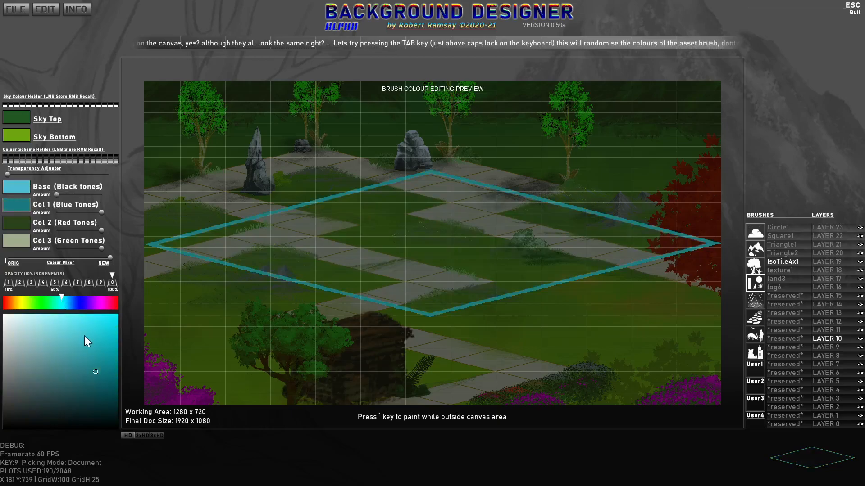
pyautogui.click(111, 318)
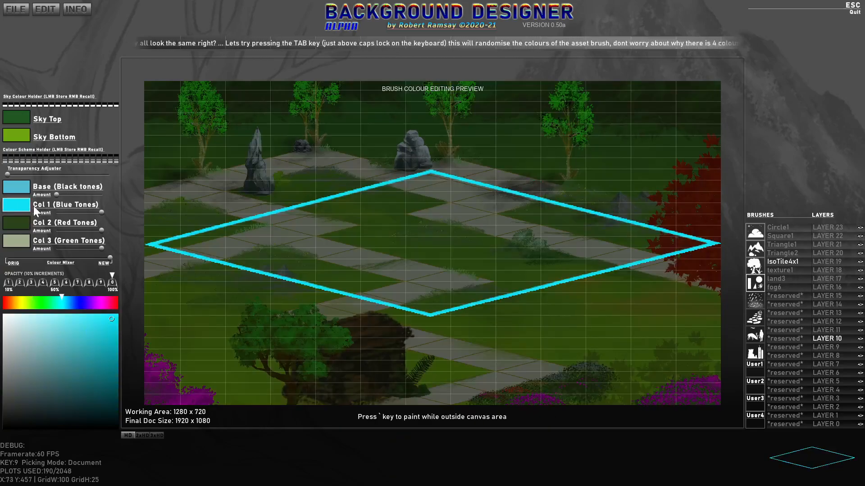
pyautogui.press('ctrl')
pyautogui.keyDown('ctrl'); pyautogui.click(23, 207); pyautogui.keyUp('ctrl')
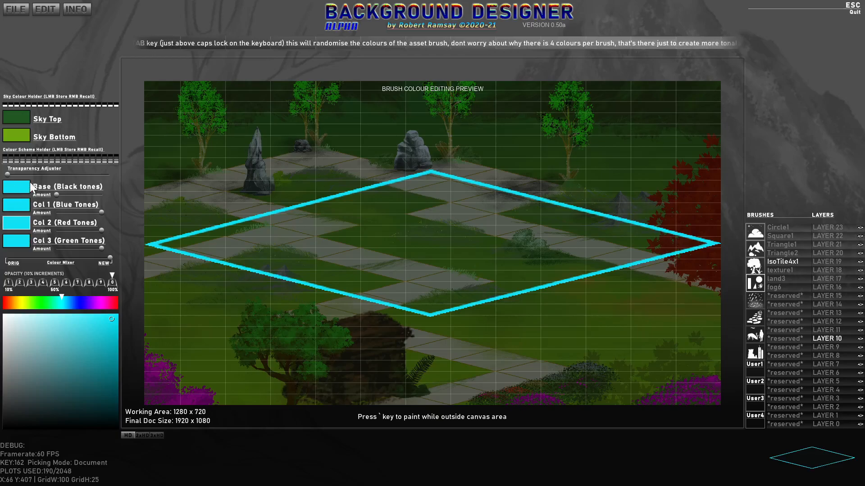
# Darken the Base colour to a very dark teal and copy it to all four brush colour slots.
pyautogui.click(22, 184)
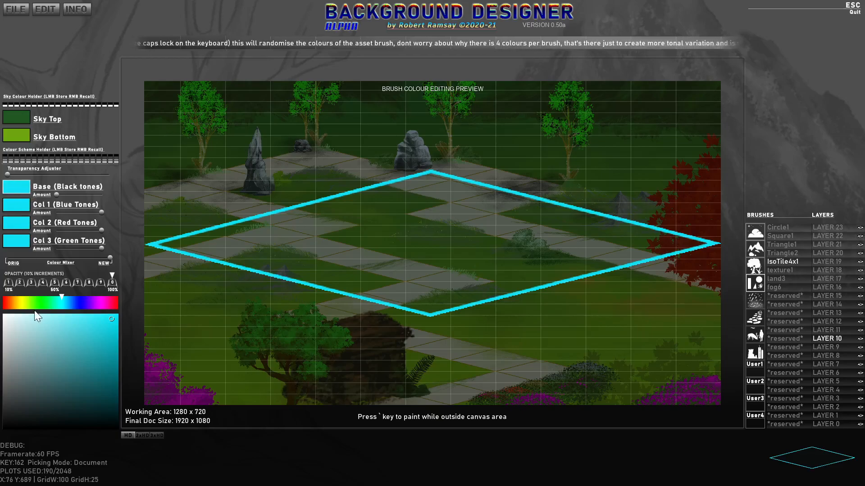
pyautogui.moveTo(43, 407); pyautogui.dragTo(64, 410)
pyautogui.keyDown('ctrl'); pyautogui.click(23, 187); pyautogui.keyUp('ctrl')
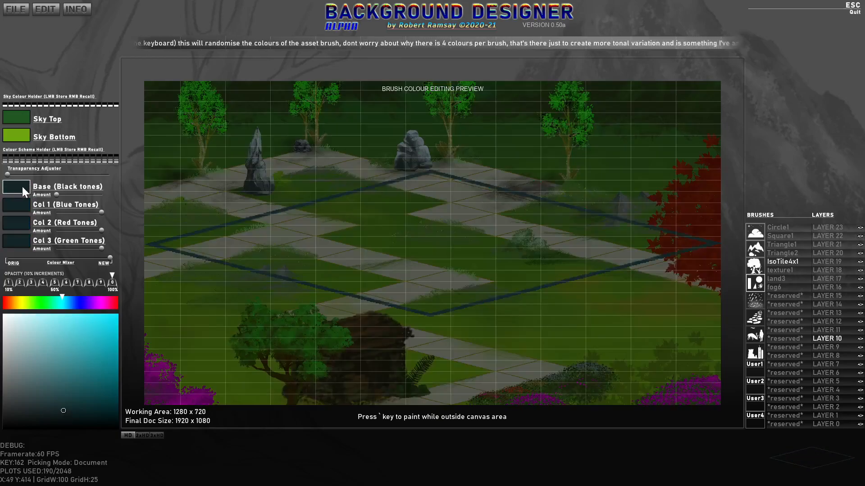
# Set Col 2 to light cyan, copy it to all four colour slots, and place one tile outline on the grass below the bush.
pyautogui.click(14, 221)
pyautogui.click(82, 332)
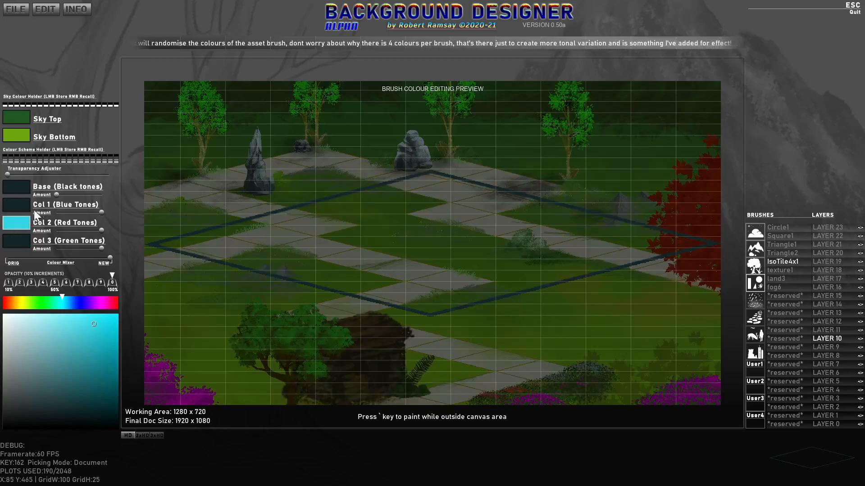
pyautogui.keyDown('ctrl'); pyautogui.click(18, 226); pyautogui.keyUp('ctrl')
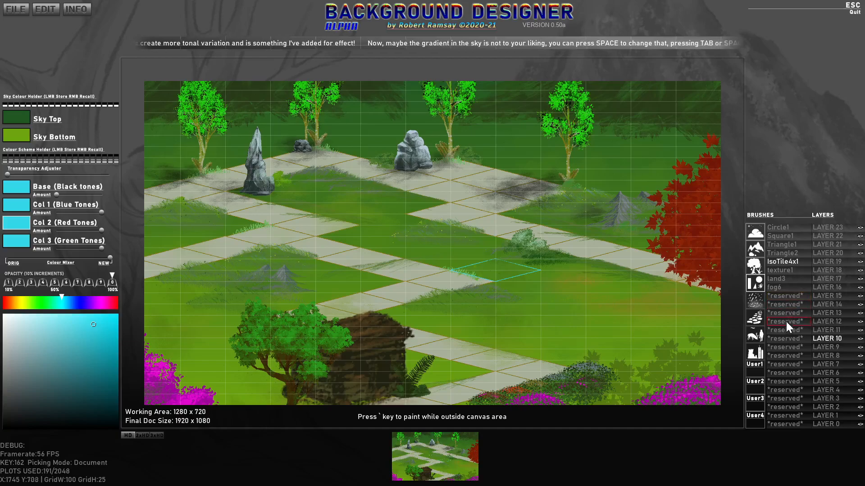
# Examine the brush lists of the cloud, mountain and other built-in categories, and the user brush categories.
pyautogui.click(757, 233)
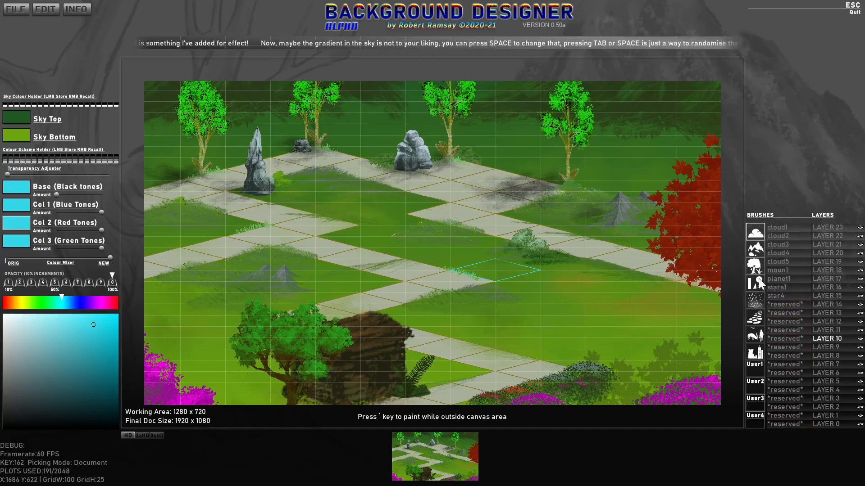
pyautogui.click(754, 246)
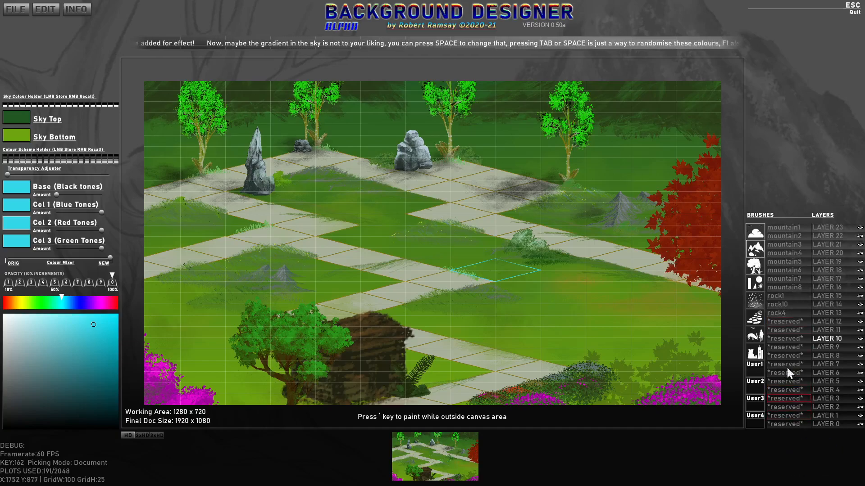
pyautogui.click(756, 299)
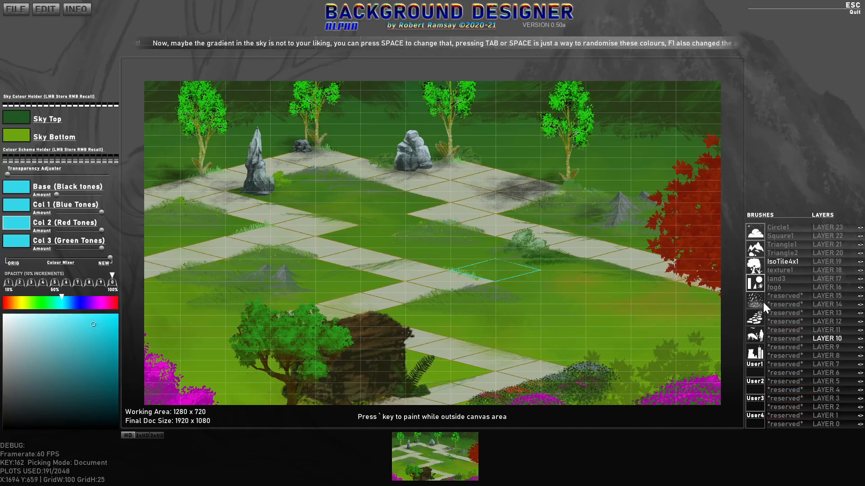
pyautogui.click(757, 321)
pyautogui.click(757, 336)
pyautogui.click(757, 352)
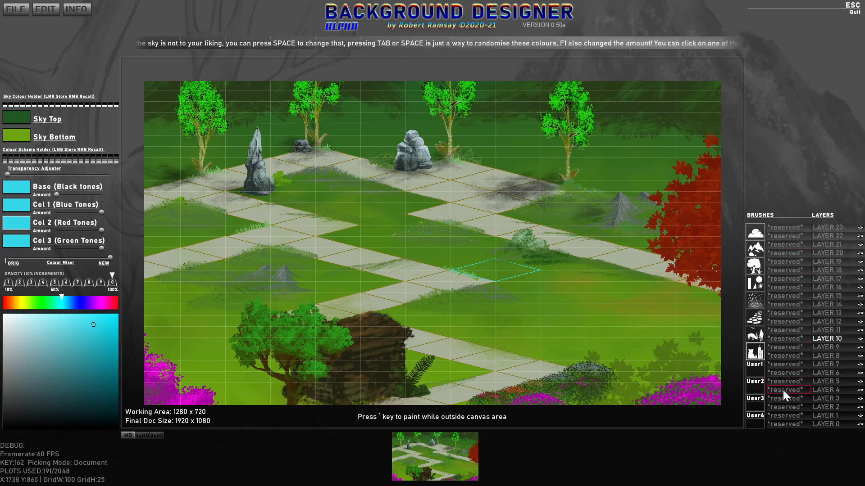
pyautogui.click(753, 369)
pyautogui.click(753, 385)
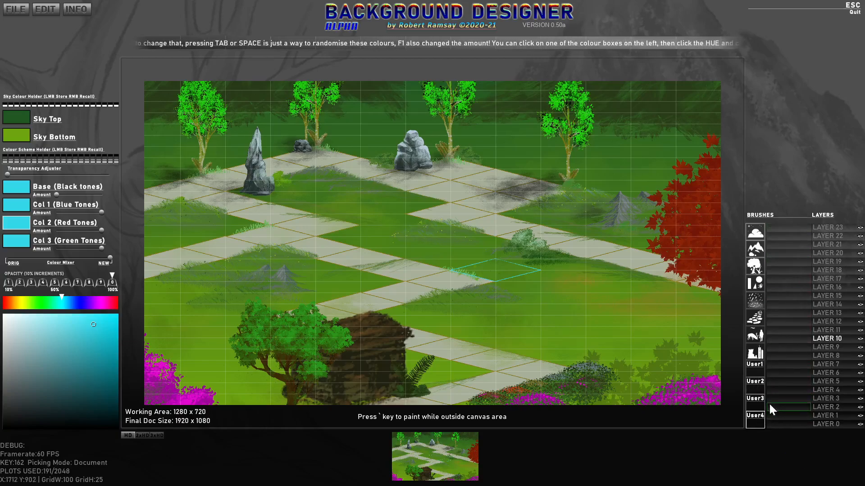
# Select the littleRock brush from the User1 category with the Colour Mixer fully at ORIG, and make LAYER 16 active.
pyautogui.click(751, 374)
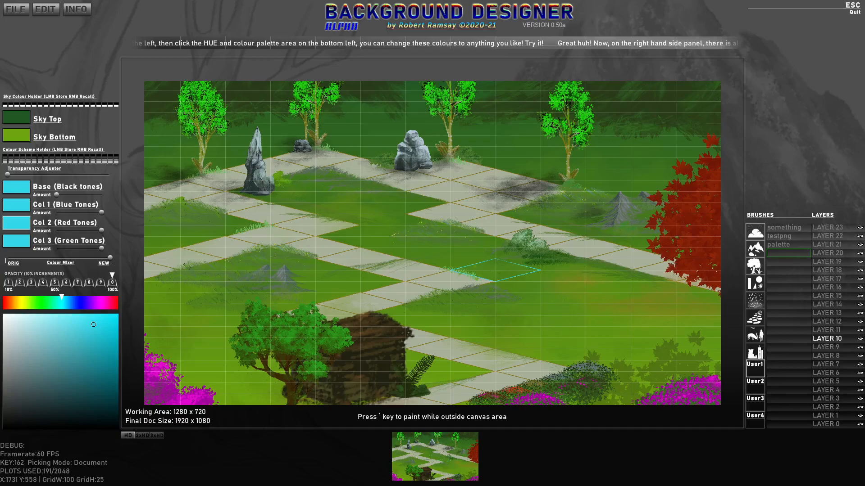
pyautogui.click(779, 251)
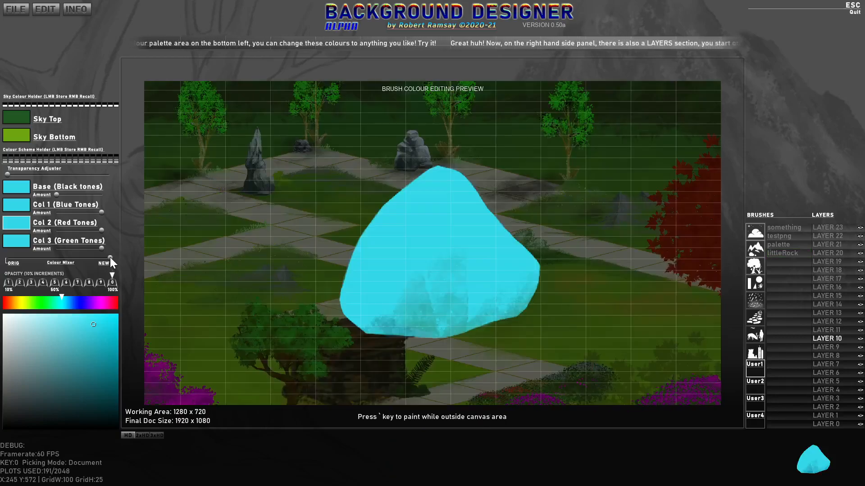
pyautogui.moveTo(110, 257); pyautogui.dragTo(5, 267)
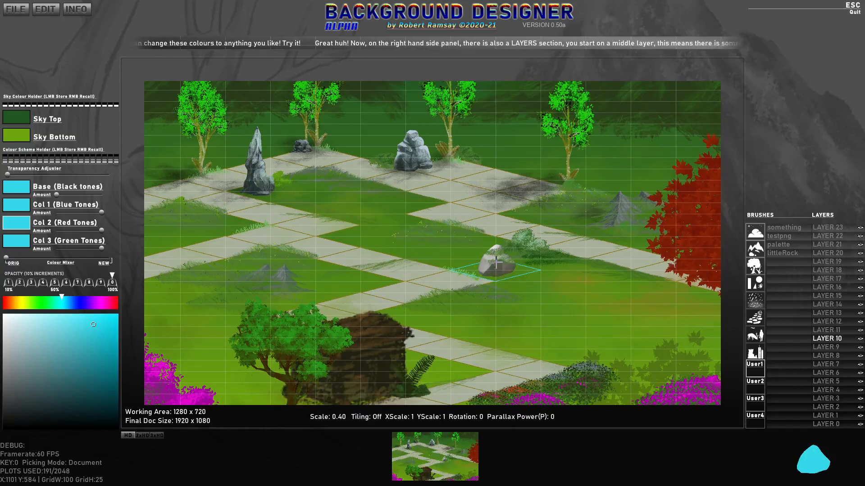
pyautogui.click(824, 289)
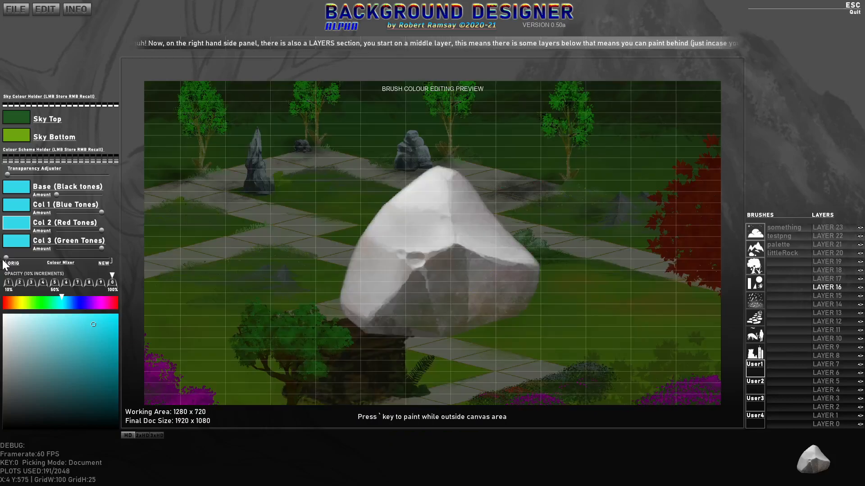
# Set the Colour Mixer fully to NEW and reset the rock's four colours to black, blue, red and green.
pyautogui.moveTo(2, 259); pyautogui.dragTo(112, 259)
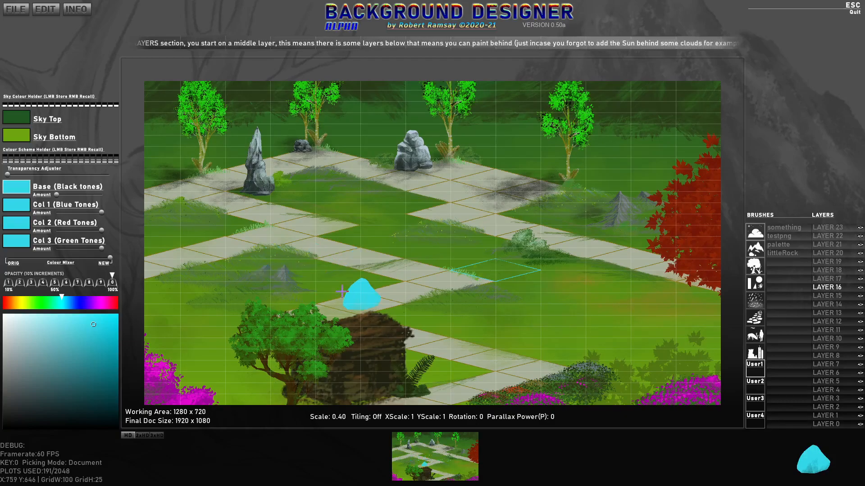
pyautogui.press('F5')
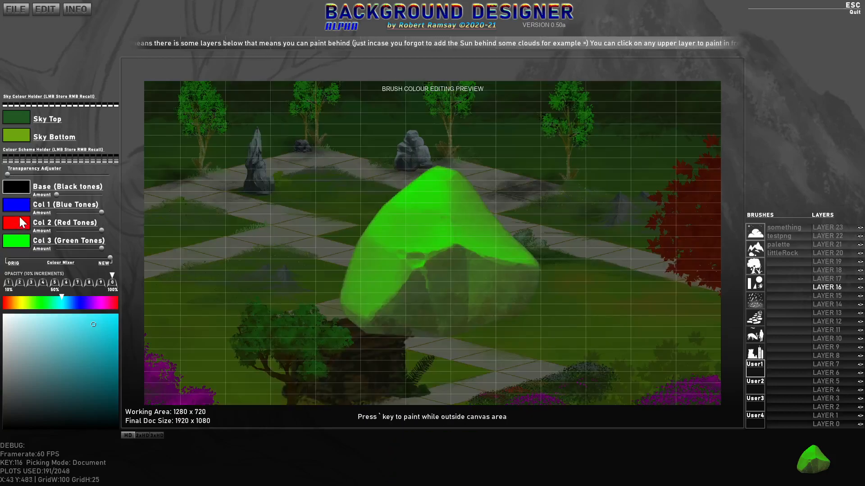
# Change the rock brush's Col 3 (Green Tones) to a slightly muted yellow.
pyautogui.click(22, 244)
pyautogui.moveTo(36, 306); pyautogui.dragTo(21, 306)
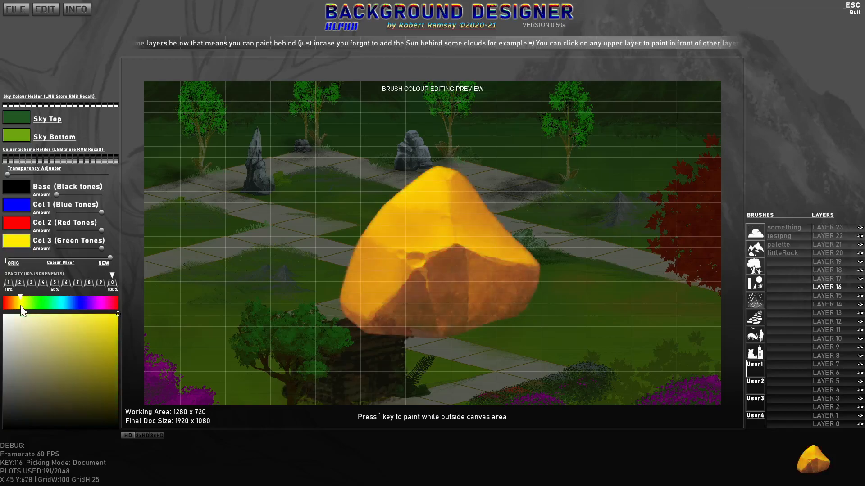
pyautogui.click(98, 327)
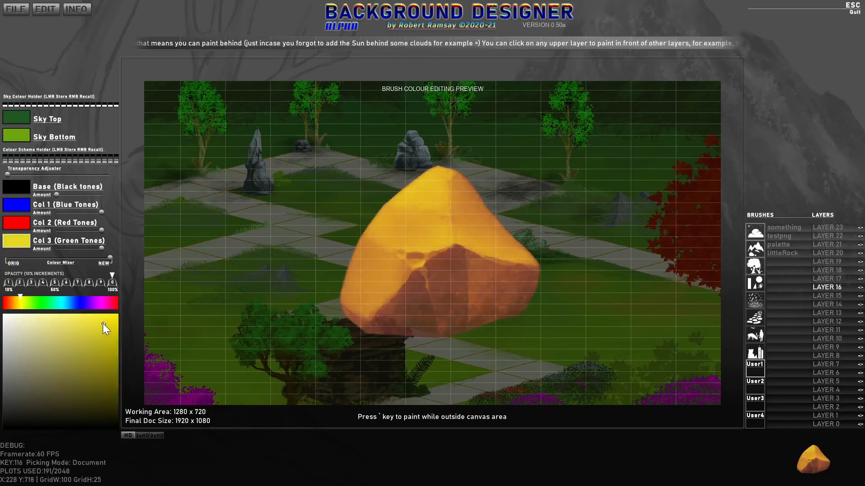
# Change the rock brush's Col 2 (Red Tones) to a muted orange-brown.
pyautogui.click(22, 223)
pyautogui.moveTo(37, 304); pyautogui.dragTo(15, 306)
pyautogui.click(98, 325)
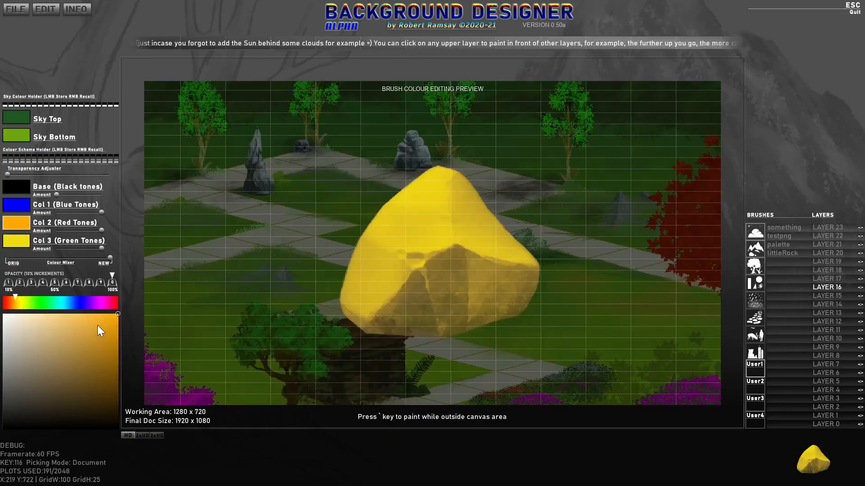
pyautogui.click(96, 342)
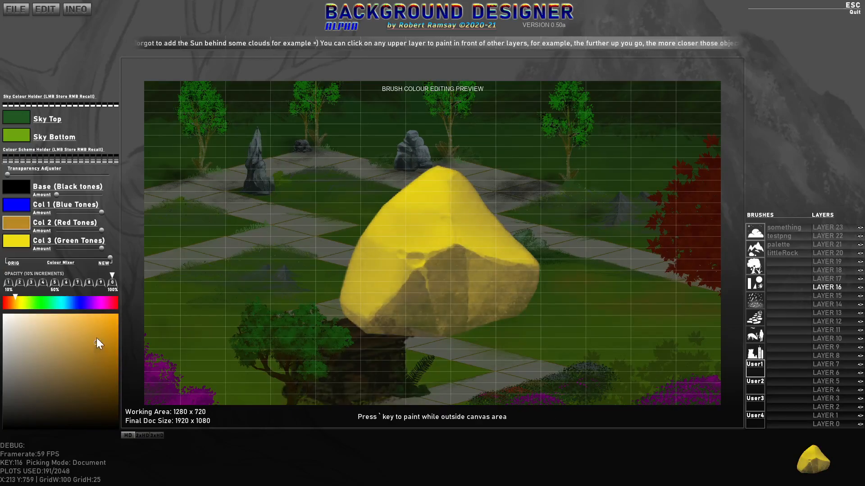
# Change the rock brush's Col 1 (Blue Tones) to a dark red.
pyautogui.click(25, 210)
pyautogui.moveTo(35, 303); pyautogui.dragTo(18, 302)
pyautogui.moveTo(77, 390)
pyautogui.mouseDown()
pyautogui.moveTo(86, 408)
pyautogui.moveTo(70, 394)
pyautogui.moveTo(98, 362)
pyautogui.mouseUp()
pyautogui.moveTo(14, 302); pyautogui.dragTo(4, 301)
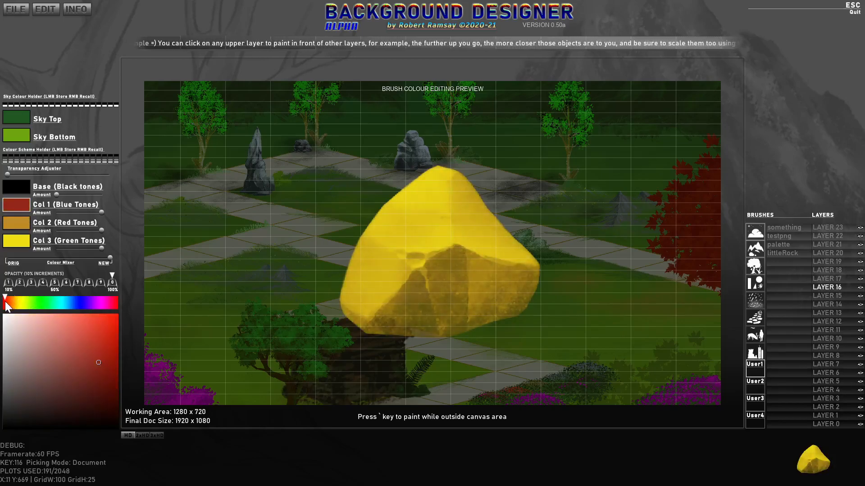
# Change the rock brush's Base (Black tones) to a muted dark red.
pyautogui.click(16, 187)
pyautogui.moveTo(37, 379)
pyautogui.mouseDown()
pyautogui.moveTo(42, 387)
pyautogui.moveTo(74, 380)
pyautogui.mouseUp()
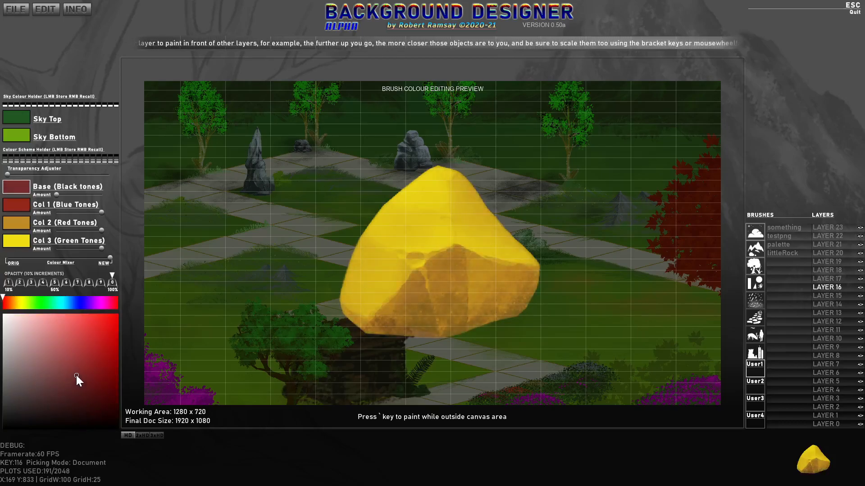
# Lighten the rock brush's Col 3 (Green Tones) to a paler yellow and Col 2 (Red Tones) to a bright orange-yellow.
pyautogui.click(18, 243)
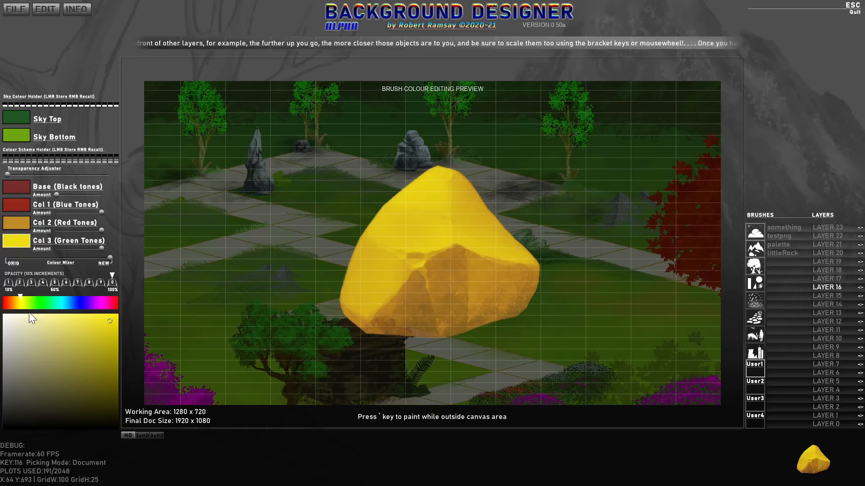
pyautogui.moveTo(90, 320)
pyautogui.mouseDown()
pyautogui.moveTo(63, 315)
pyautogui.moveTo(94, 336)
pyautogui.moveTo(105, 314)
pyautogui.moveTo(99, 321)
pyautogui.mouseUp()
pyautogui.click(10, 228)
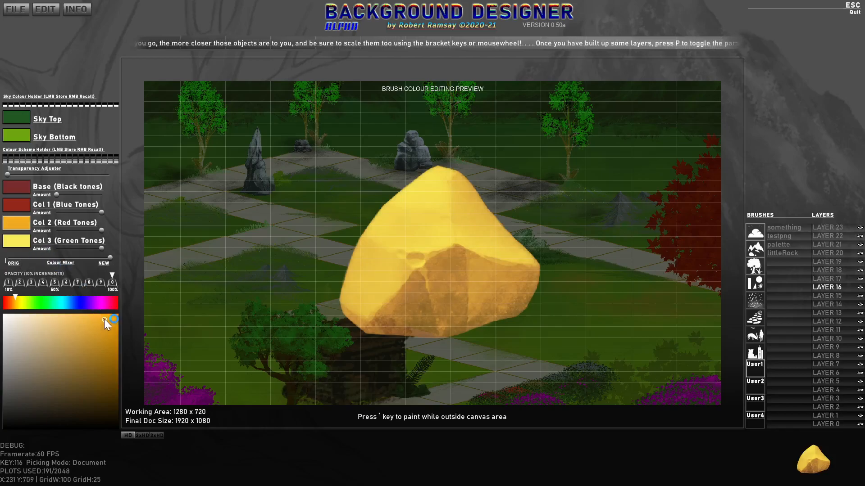
pyautogui.moveTo(12, 293); pyautogui.dragTo(18, 298)
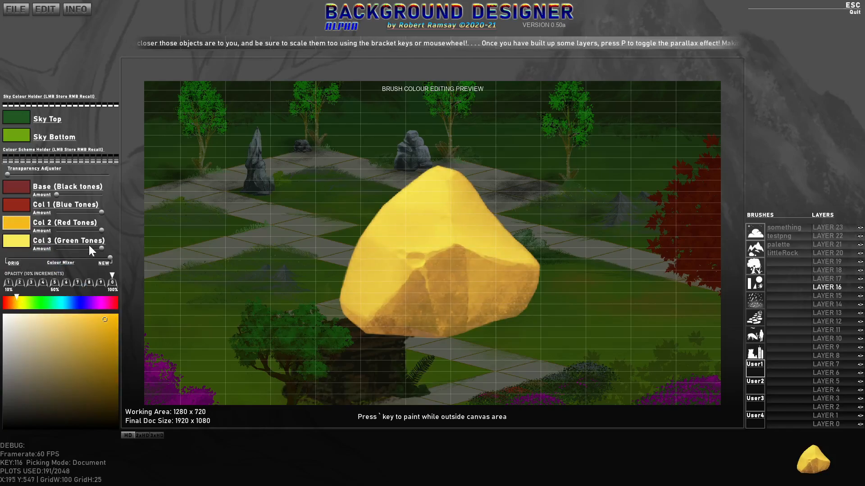
# Raise the rock's Base amount, lower its Col 1 and Col 2 amounts, and place it at scale 0.40 on the outlined isometric tile.
pyautogui.moveTo(99, 231); pyautogui.dragTo(79, 230)
pyautogui.moveTo(69, 198); pyautogui.dragTo(99, 201)
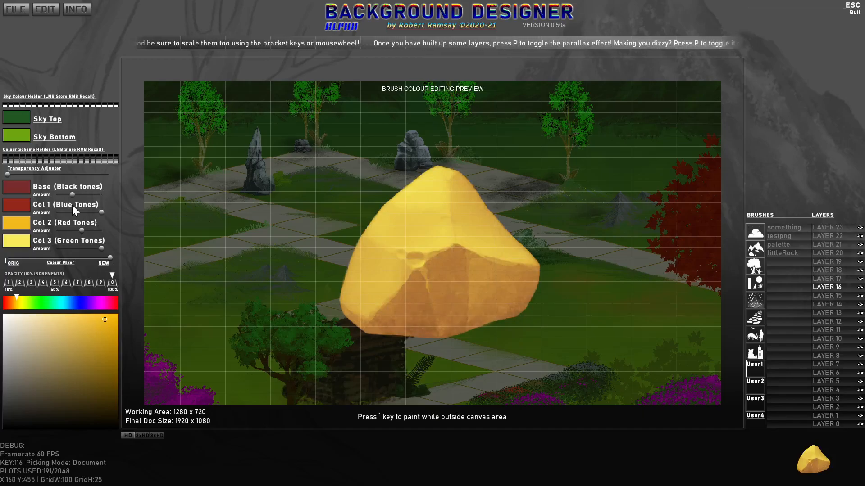
pyautogui.moveTo(90, 212); pyautogui.dragTo(63, 226)
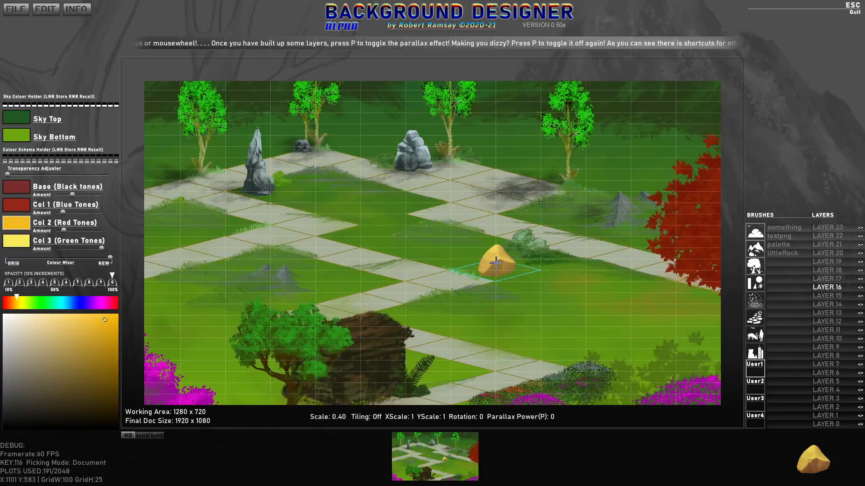
pyautogui.click(495, 262)
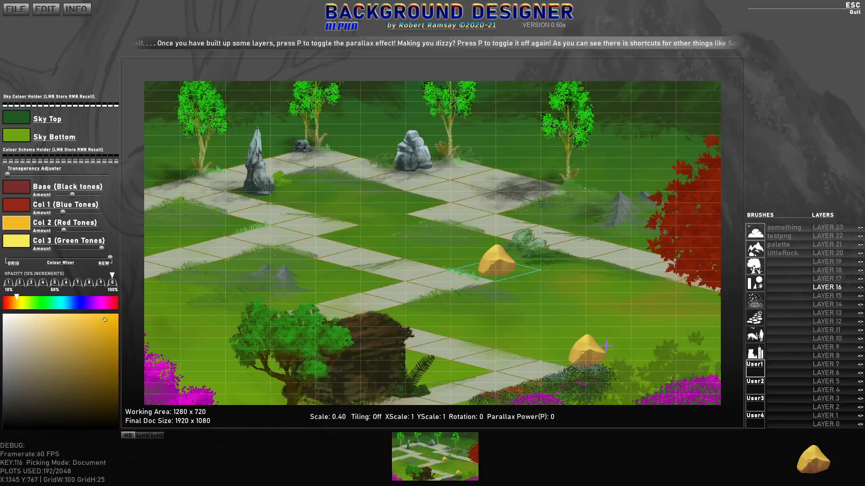
# Select the star4 brush from the clouds and stars category and hide the grid.
pyautogui.click(758, 285)
pyautogui.click(757, 230)
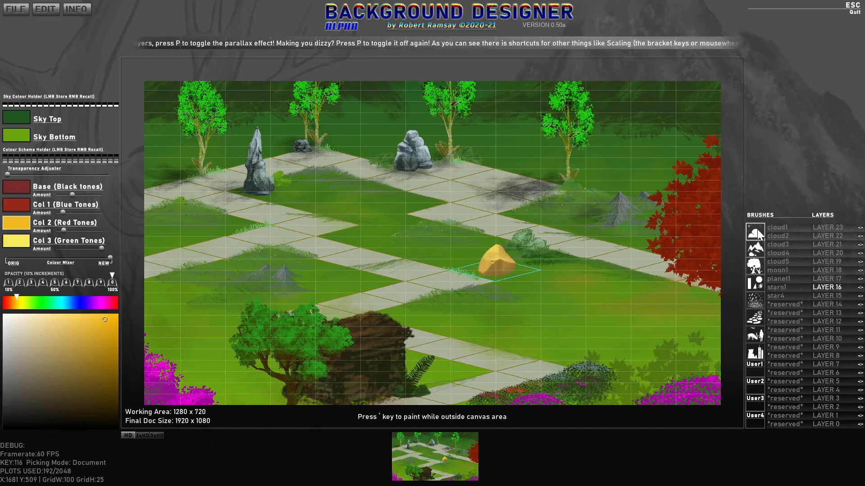
pyautogui.click(776, 297)
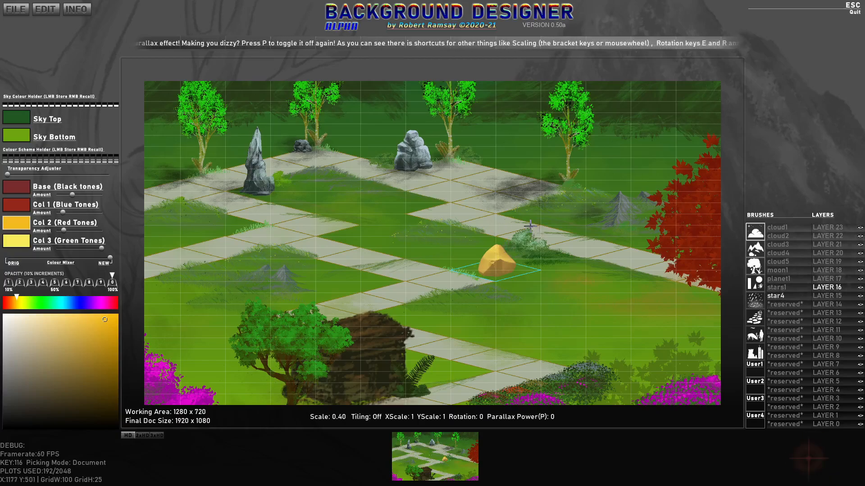
pyautogui.press('g')
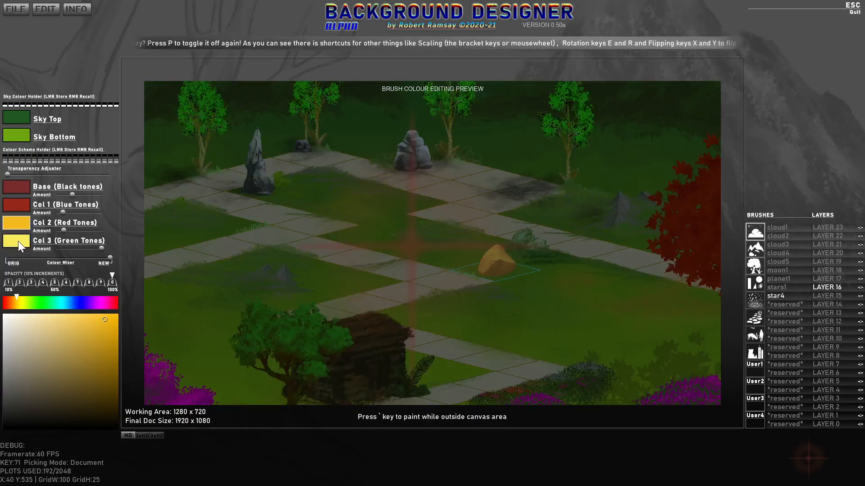
# Set all four colour tones of the star brush to near-white, with every tone amount and the Transparency Adjuster at maximum.
pyautogui.keyDown('ctrl'); pyautogui.click(18, 241); pyautogui.keyUp('ctrl')
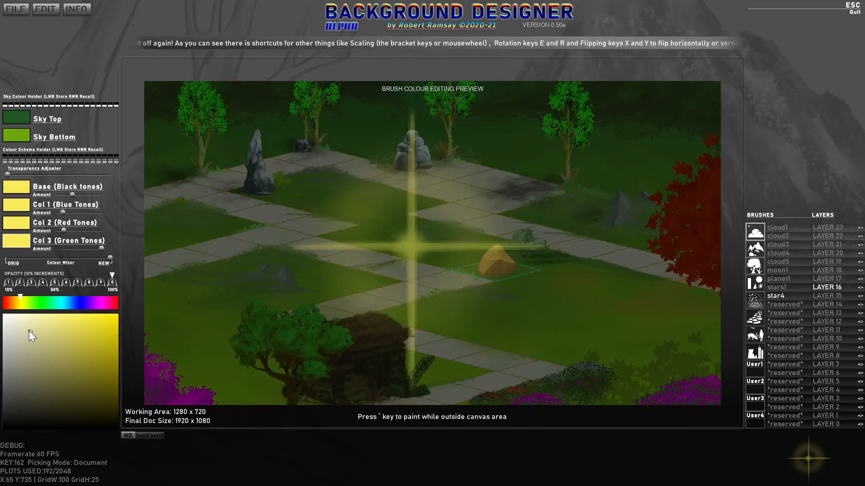
pyautogui.moveTo(28, 331); pyautogui.dragTo(10, 316)
pyautogui.keyDown('ctrl'); pyautogui.click(23, 244); pyautogui.keyUp('ctrl')
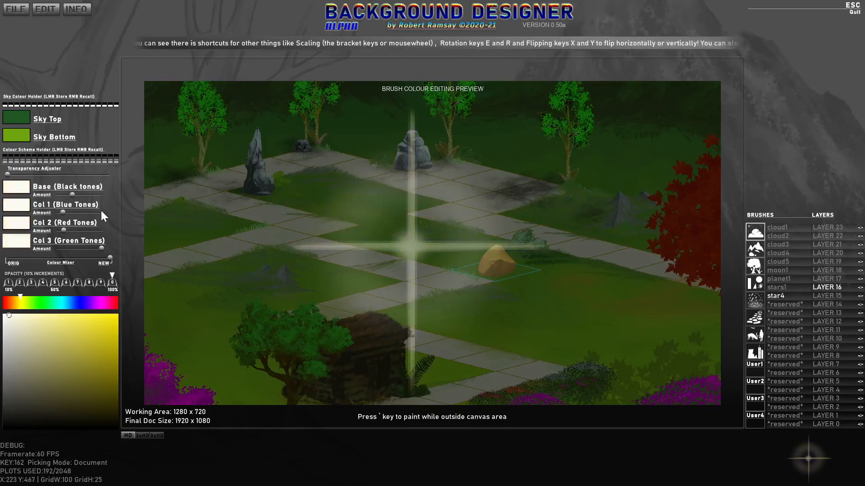
pyautogui.press('F2')
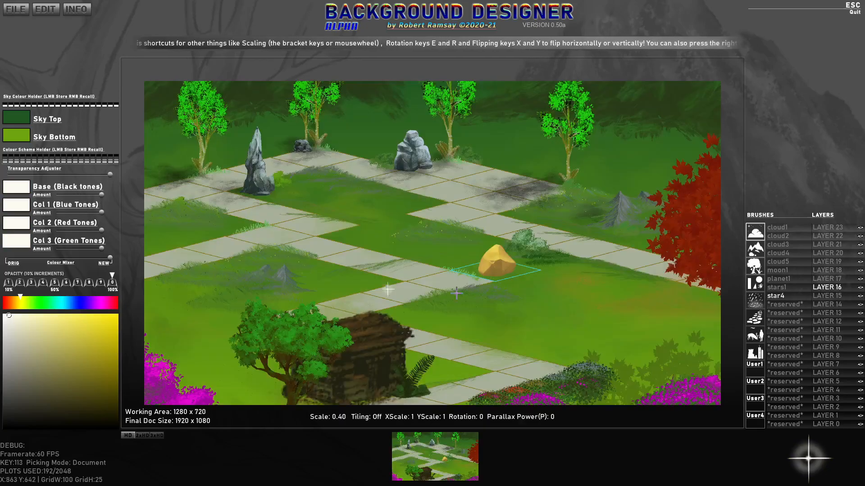
# Stamp star glints on the gold rock's tip at scale 0.55 and 70% opacity, one at rotation 314 and one at rotation 0.
pyautogui.scroll(5, 498, 247)
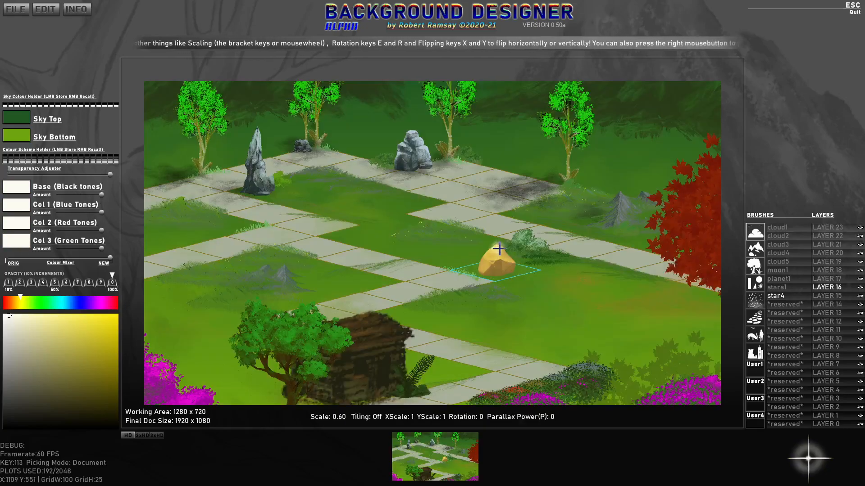
pyautogui.scroll(-4, 500, 257)
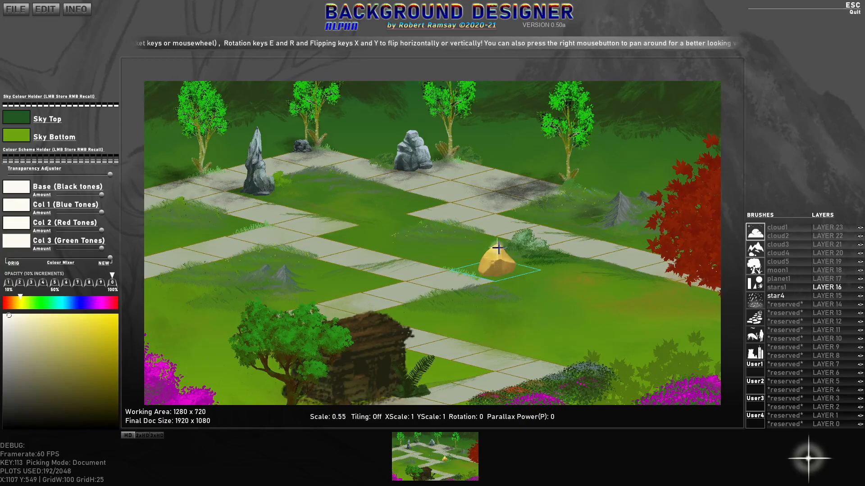
pyautogui.press('r')
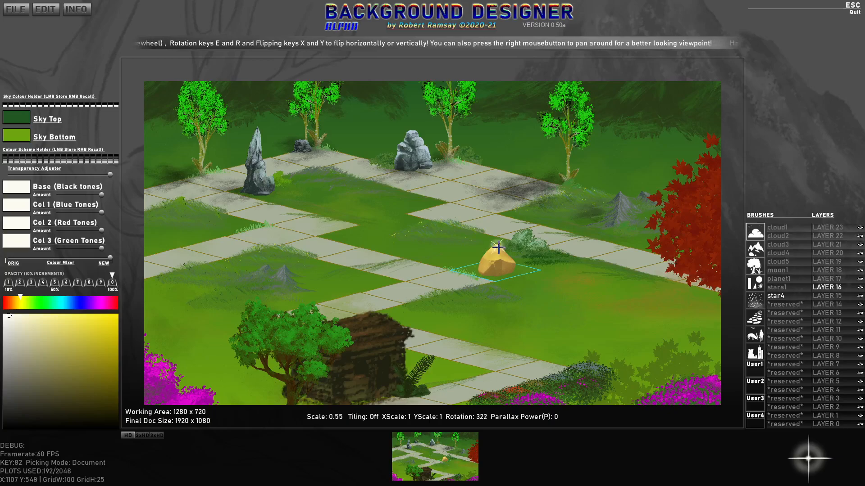
pyautogui.press('7')
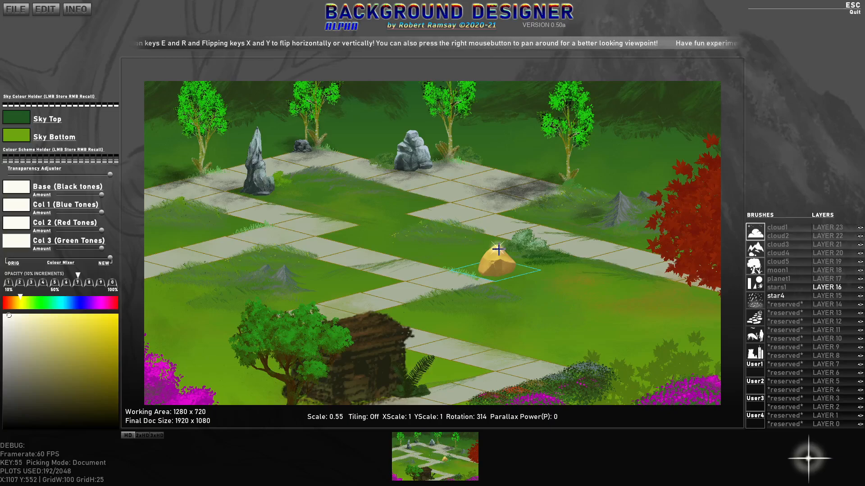
pyautogui.press('e')
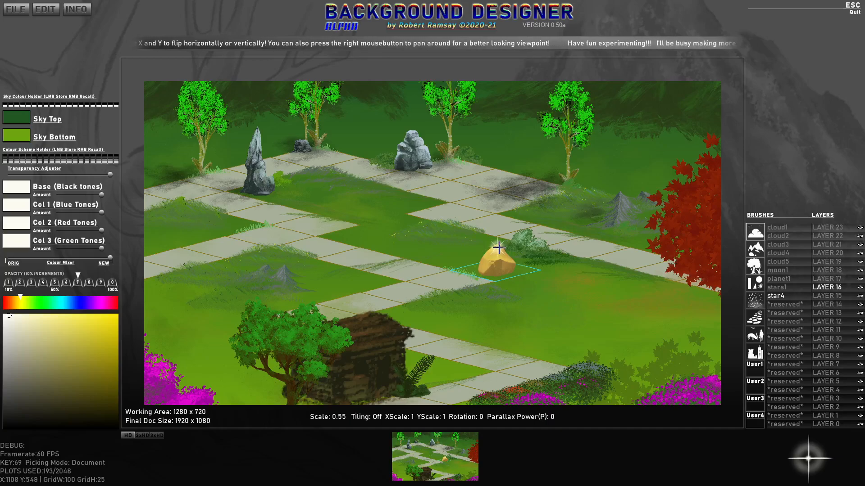
pyautogui.click(499, 247)
# Show the grid, select the IsoTile4x1 brush from the shapes category and set its scale to 0.37.
pyautogui.scroll(-6, 606, 318)
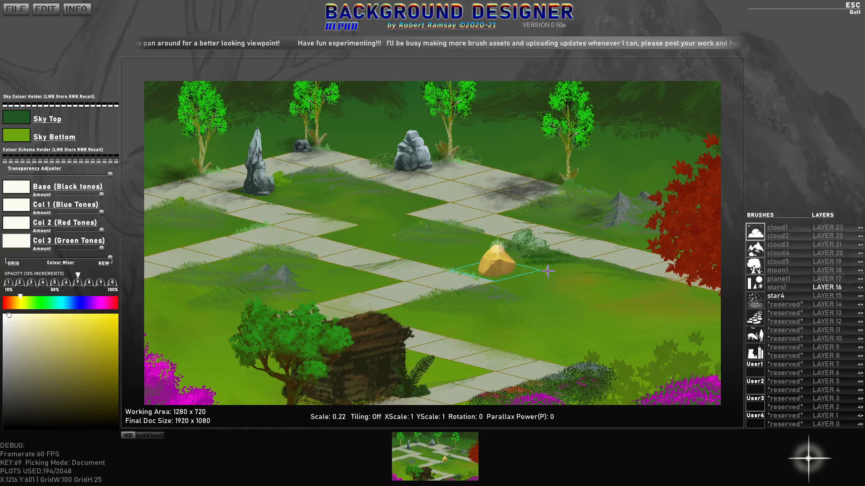
pyautogui.press('Return')
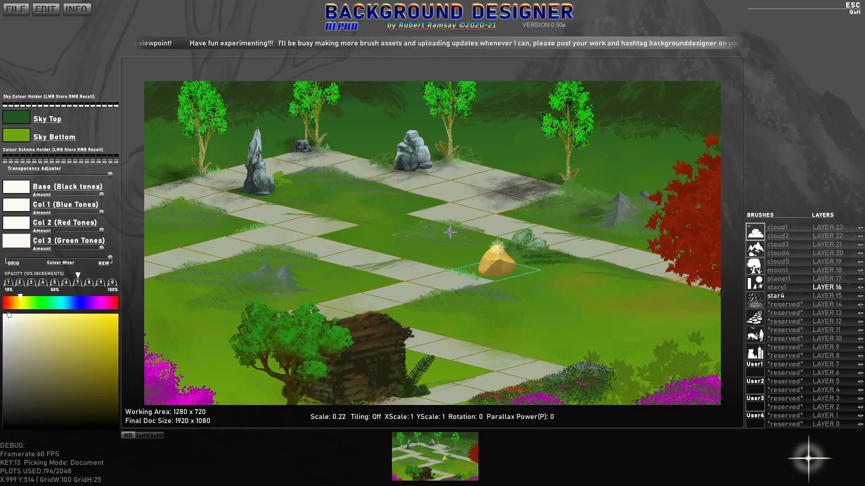
pyautogui.press('g')
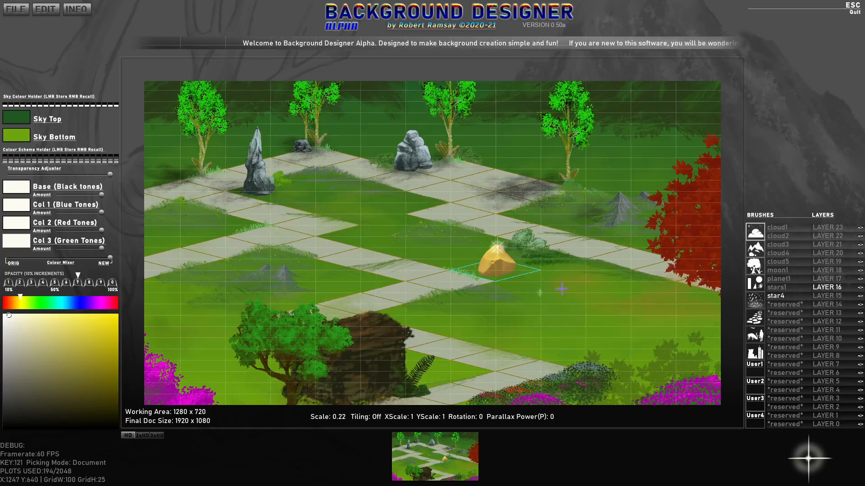
pyautogui.click(758, 292)
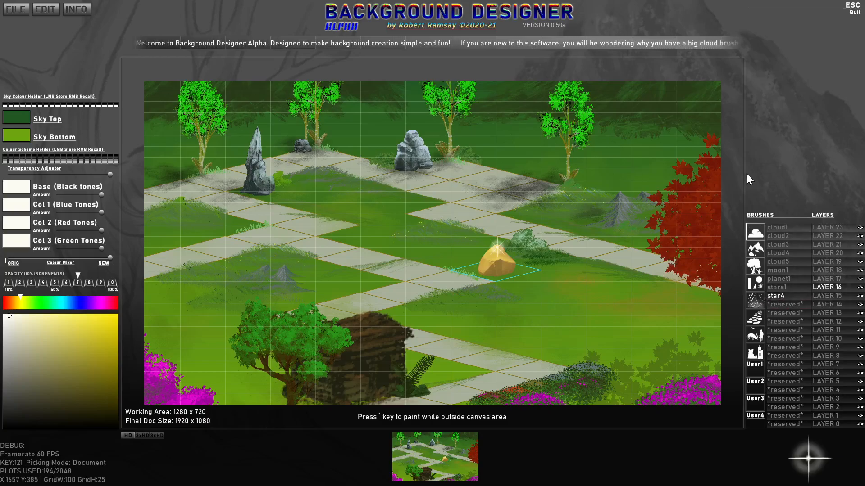
pyautogui.click(755, 277)
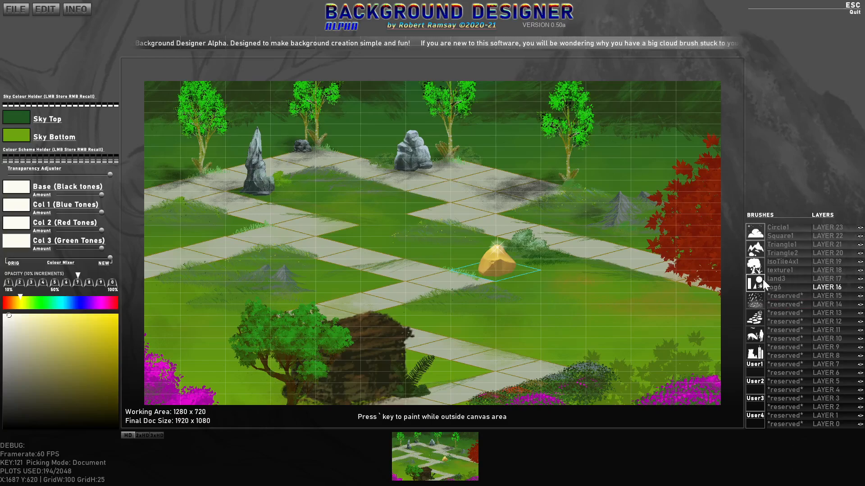
pyautogui.click(787, 261)
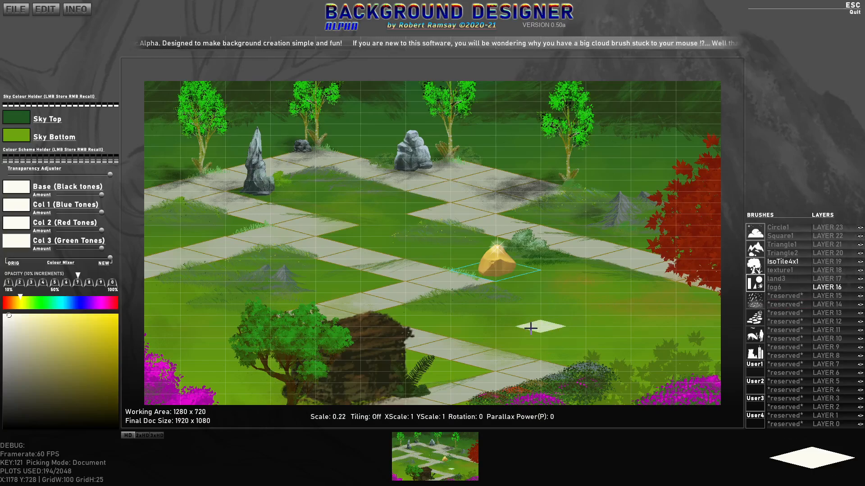
pyautogui.scroll(4, 530, 328)
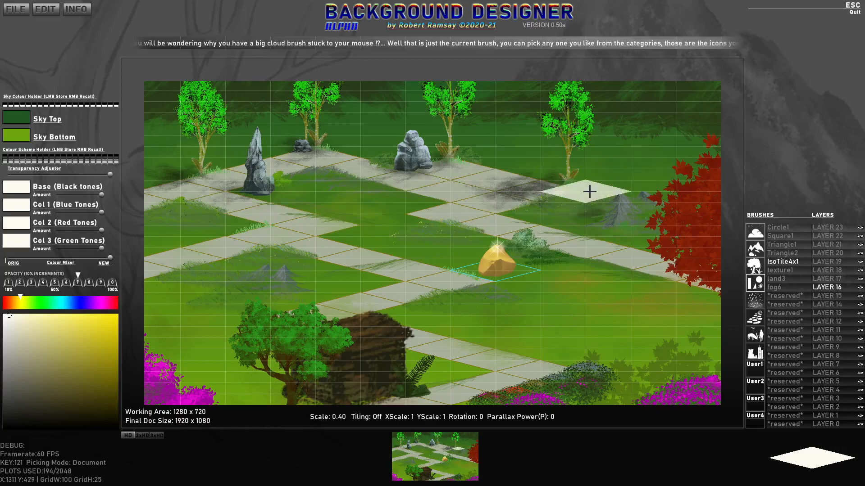
pyautogui.scroll(-1, 588, 189)
# Undo the painted background stroke by stroke until only the first isometric tile is left.
pyautogui.hotkey('ctrl', 'z')
pyautogui.hotkey('ctrl', 'z')
pyautogui.hotkey('ctrl', 'z')
pyautogui.hotkey('ctrl', 'z')
pyautogui.hotkey('ctrl', 'z')
pyautogui.hotkey('ctrl', 'z')
pyautogui.hotkey('ctrl', 'z')
pyautogui.hotkey('ctrl', 'z')
pyautogui.hotkey('ctrl', 'z')
pyautogui.hotkey('ctrl', 'z')
pyautogui.hotkey('ctrl', 'z')
pyautogui.hotkey('ctrl', 'z')
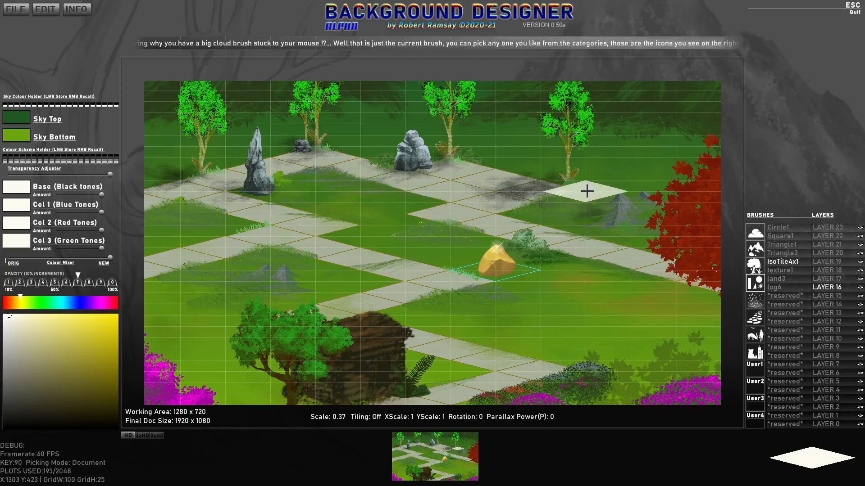
pyautogui.hotkey('ctrl', 'z')
pyautogui.hotkey('ctrl', 'z')
pyautogui.hotkey('ctrl', 'z')
pyautogui.hotkey('ctrl', 'z')
pyautogui.hotkey('ctrl', 'z')
pyautogui.hotkey('ctrl', 'z')
pyautogui.hotkey('ctrl', 'z')
pyautogui.hotkey('ctrl', 'z')
pyautogui.hotkey('ctrl', 'z')
pyautogui.hotkey('ctrl', 'z')
pyautogui.hotkey('ctrl', 'z')
pyautogui.hotkey('ctrl', 'z')
pyautogui.hotkey('ctrl', 'z')
pyautogui.hotkey('ctrl', 'z')
pyautogui.hotkey('ctrl', 'z')
pyautogui.hotkey('ctrl', 'z')
pyautogui.hotkey('ctrl', 'z')
pyautogui.hotkey('ctrl', 'z')
pyautogui.hotkey('ctrl', 'z')
pyautogui.hotkey('ctrl', 'z')
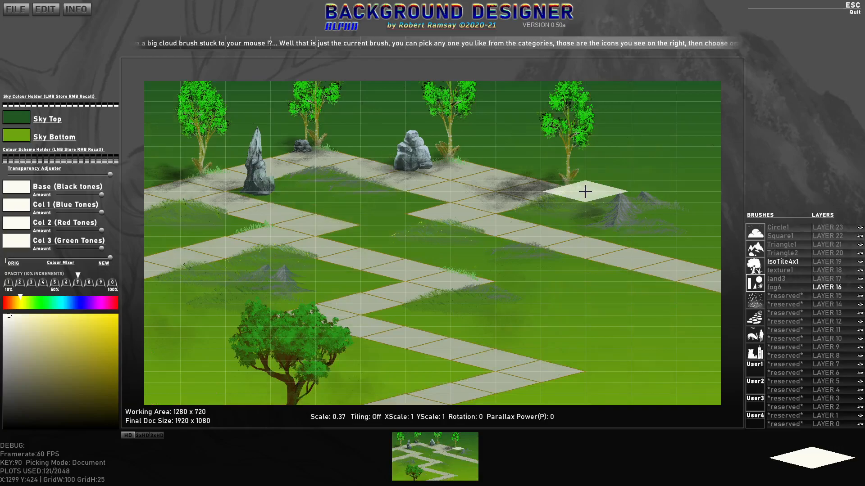
pyautogui.hotkey('ctrl', 'z')
pyautogui.hotkey('ctrl', 'z')
pyautogui.hotkey('ctrl', 'z')
pyautogui.hotkey('ctrl', 'z')
pyautogui.hotkey('ctrl', 'z')
pyautogui.hotkey('ctrl', 'z')
pyautogui.hotkey('ctrl', 'z')
pyautogui.hotkey('ctrl', 'z')
pyautogui.hotkey('ctrl', 'z')
pyautogui.hotkey('ctrl', 'z')
pyautogui.hotkey('ctrl', 'z')
pyautogui.hotkey('ctrl', 'z')
pyautogui.hotkey('ctrl', 'z')
pyautogui.hotkey('ctrl', 'z')
pyautogui.hotkey('ctrl', 'z')
pyautogui.hotkey('ctrl', 'z')
pyautogui.hotkey('ctrl', 'z')
pyautogui.hotkey('ctrl', 'z')
pyautogui.hotkey('ctrl', 'z')
pyautogui.hotkey('ctrl', 'z')
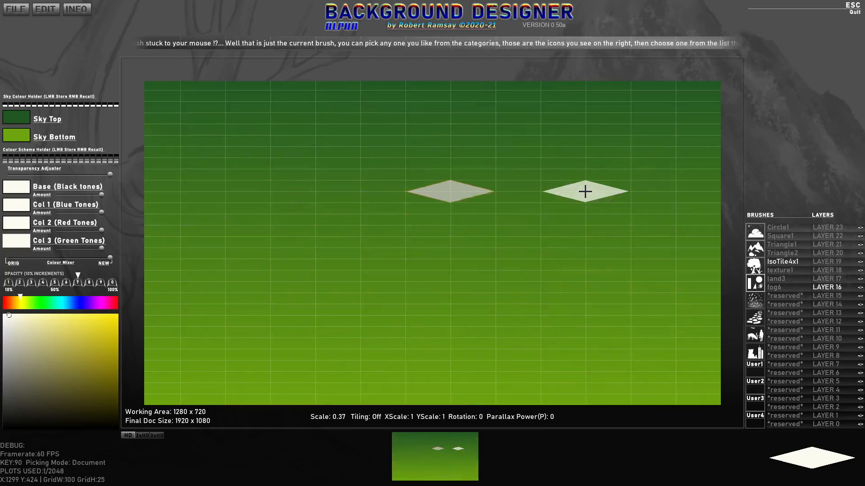
# Redo all the undone strokes up to the star glints on the gold rock.
pyautogui.hotkey('ctrl', 'shift', 'z')
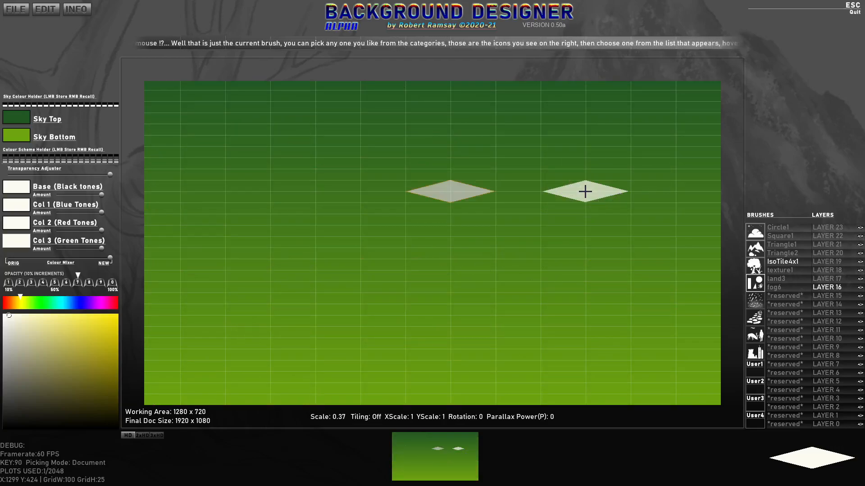
pyautogui.hotkey('ctrl', 'shift', 'z')
pyautogui.hotkey('ctrl', 'shift', 'z')
pyautogui.hotkey('ctrl', 'shift', 'z')
pyautogui.hotkey('ctrl', 'shift', 'z')
pyautogui.hotkey('ctrl', 'shift', 'z')
pyautogui.hotkey('ctrl', 'shift', 'z')
pyautogui.hotkey('ctrl', 'shift', 'z')
pyautogui.hotkey('ctrl', 'shift', 'z')
pyautogui.hotkey('ctrl', 'shift', 'z')
pyautogui.hotkey('ctrl', 'shift', 'z')
pyautogui.hotkey('ctrl', 'shift', 'z')
pyautogui.hotkey('ctrl', 'shift', 'z')
pyautogui.hotkey('ctrl', 'shift', 'z')
pyautogui.hotkey('ctrl', 'shift', 'z')
pyautogui.hotkey('ctrl', 'shift', 'z')
pyautogui.hotkey('ctrl', 'shift', 'z')
pyautogui.hotkey('ctrl', 'shift', 'z')
pyautogui.hotkey('ctrl', 'shift', 'z')
pyautogui.hotkey('ctrl', 'shift', 'z')
pyautogui.hotkey('ctrl', 'shift', 'z')
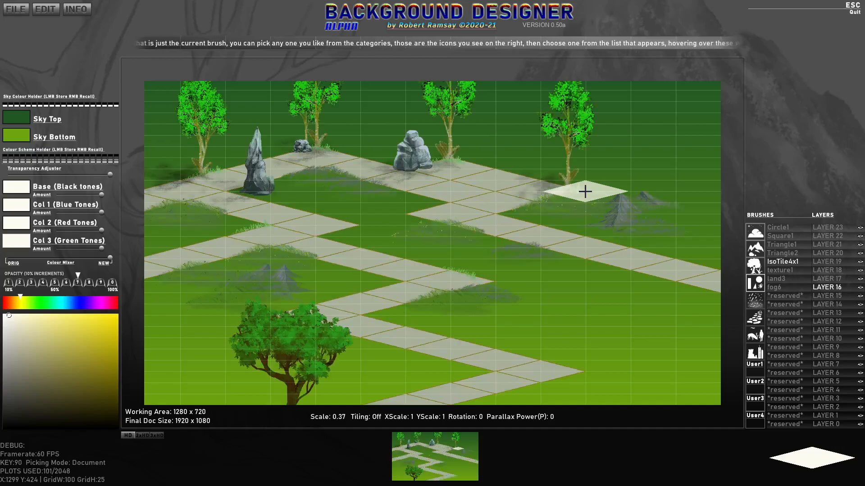
pyautogui.hotkey('ctrl', 'shift', 'z')
pyautogui.hotkey('ctrl', 'shift', 'z')
pyautogui.hotkey('ctrl', 'shift', 'z')
pyautogui.hotkey('ctrl', 'shift', 'z')
pyautogui.hotkey('ctrl', 'shift', 'z')
pyautogui.hotkey('ctrl', 'shift', 'z')
pyautogui.hotkey('ctrl', 'shift', 'z')
pyautogui.hotkey('ctrl', 'shift', 'z')
pyautogui.hotkey('ctrl', 'shift', 'z')
pyautogui.hotkey('ctrl', 'shift', 'z')
pyautogui.hotkey('ctrl', 'shift', 'z')
pyautogui.hotkey('ctrl', 'shift', 'z')
pyautogui.hotkey('ctrl', 'shift', 'z')
pyautogui.hotkey('ctrl', 'shift', 'z')
pyautogui.hotkey('ctrl', 'shift', 'z')
pyautogui.hotkey('ctrl', 'shift', 'z')
pyautogui.hotkey('ctrl', 'shift', 'z')
pyautogui.hotkey('ctrl', 'shift', 'z')
pyautogui.hotkey('ctrl', 'shift', 'z')
pyautogui.hotkey('ctrl', 'shift', 'z')
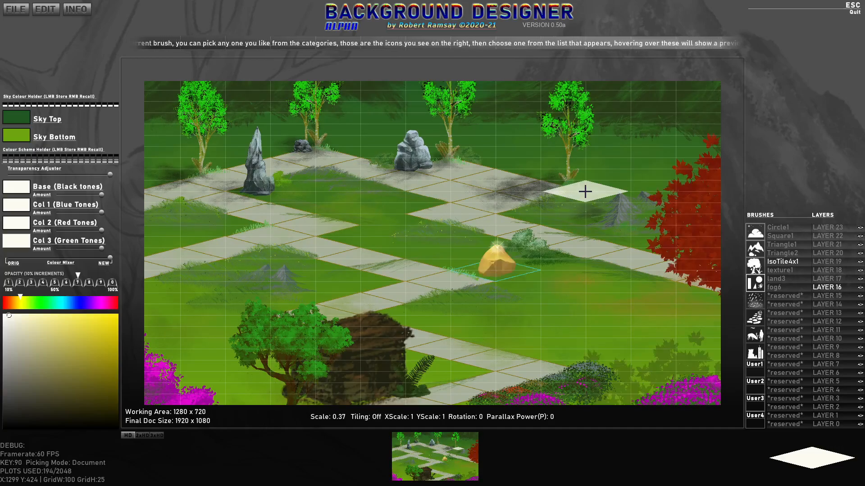
# Undo the nine most recent strokes, back to before the rock, tile outline and part of the red foliage.
pyautogui.hotkey('ctrl', 'z')
pyautogui.hotkey('ctrl', 'z')
pyautogui.hotkey('ctrl', 'z')
pyautogui.hotkey('ctrl', 'z')
pyautogui.hotkey('ctrl', 'z')
pyautogui.hotkey('ctrl', 'z')
pyautogui.hotkey('ctrl', 'z')
pyautogui.hotkey('ctrl', 'z')
pyautogui.hotkey('ctrl', 'z')
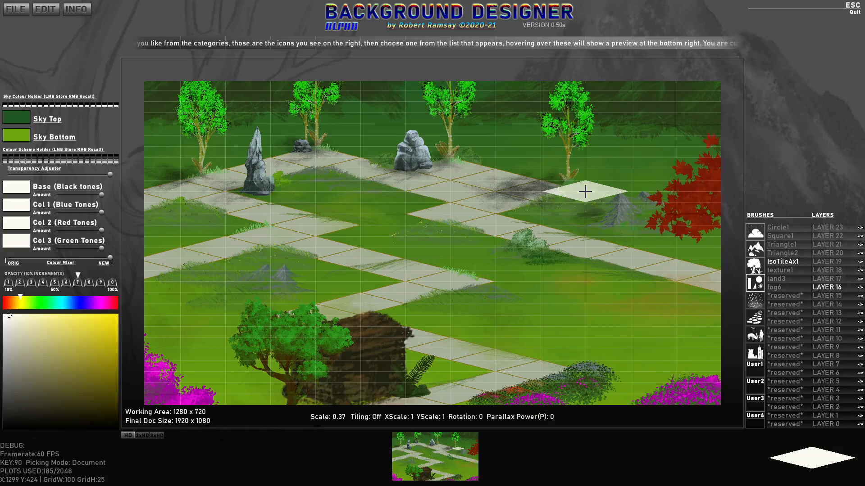
# Redo the nine undone strokes, including the red foliage, tile outline, gold rock and star glints.
pyautogui.hotkey('ctrl', 'shift', 'z')
pyautogui.hotkey('ctrl', 'shift', 'z')
pyautogui.hotkey('ctrl', 'shift', 'z')
pyautogui.hotkey('ctrl', 'shift', 'z')
pyautogui.hotkey('ctrl', 'shift', 'z')
pyautogui.hotkey('ctrl', 'shift', 'z')
pyautogui.hotkey('ctrl', 'shift', 'z')
pyautogui.hotkey('ctrl', 'shift', 'z')
pyautogui.hotkey('ctrl', 'shift', 'z')
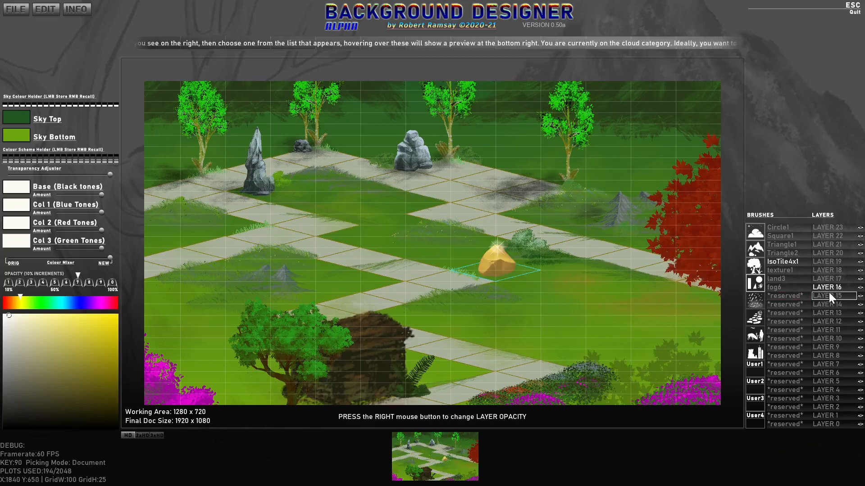
# Switch to Layer 3, hide the grid, and stamp white isometric tiles at scale 0.87 behind the rightmost tree.
pyautogui.click(832, 396)
pyautogui.scroll(2, 544, 228)
pyautogui.press('g')
pyautogui.click(511, 147)
pyautogui.click(566, 176)
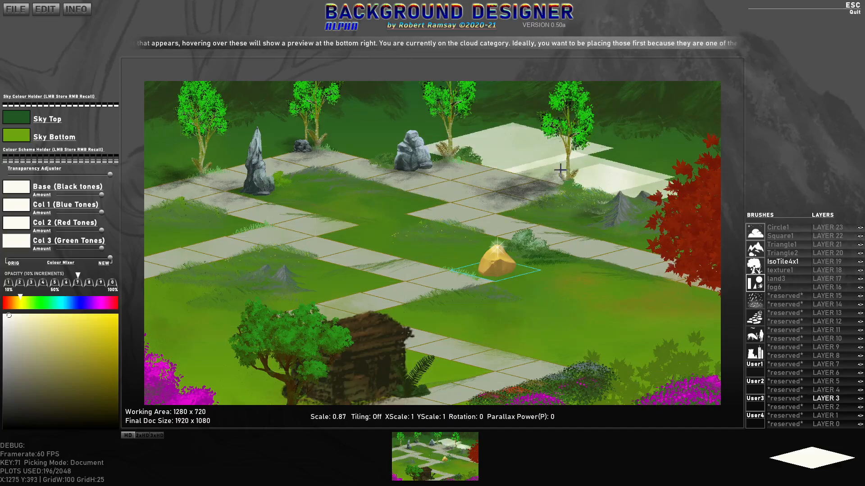
pyautogui.click(555, 167)
# Stamp more overlapping white isometric tiles on Layer 3 across the central lawn and path, up to the gold rock.
pyautogui.click(477, 212)
pyautogui.click(408, 201)
pyautogui.click(387, 254)
pyautogui.click(380, 211)
pyautogui.click(429, 255)
pyautogui.click(445, 239)
pyautogui.click(455, 266)
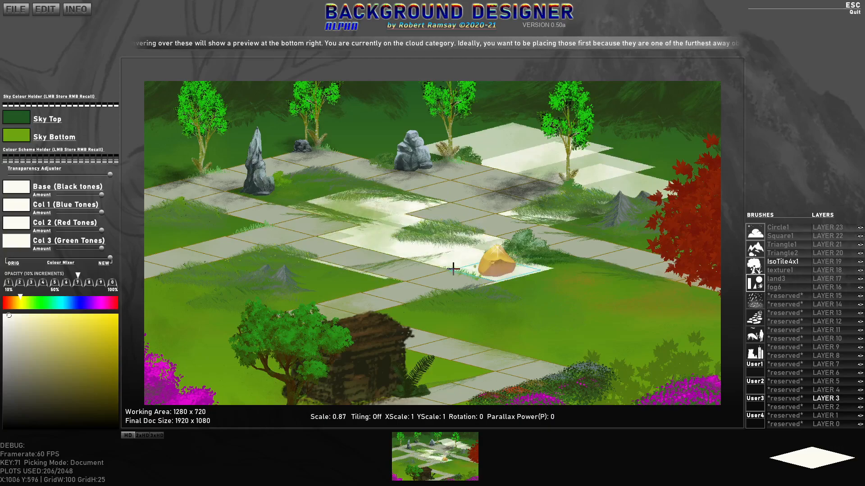
# Stamp more white isometric tiles on Layer 3 beside the gold rock and across the grassy mound to its west.
pyautogui.click(453, 268)
pyautogui.click(351, 260)
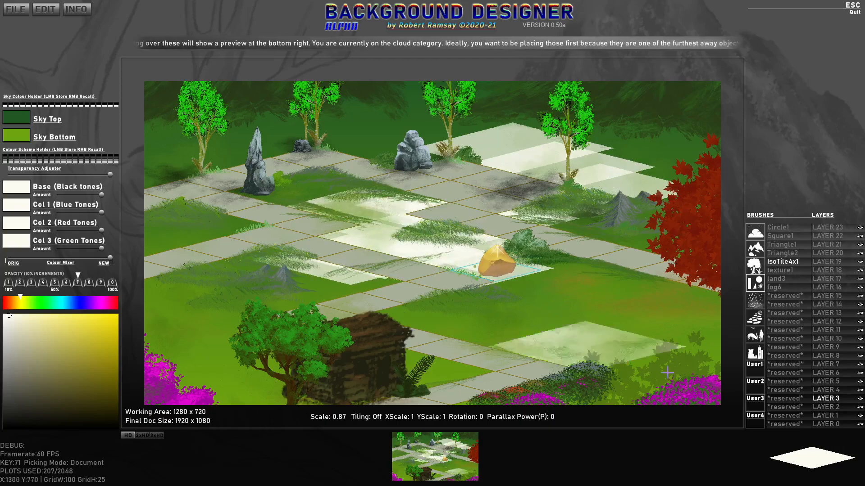
pyautogui.click(824, 397)
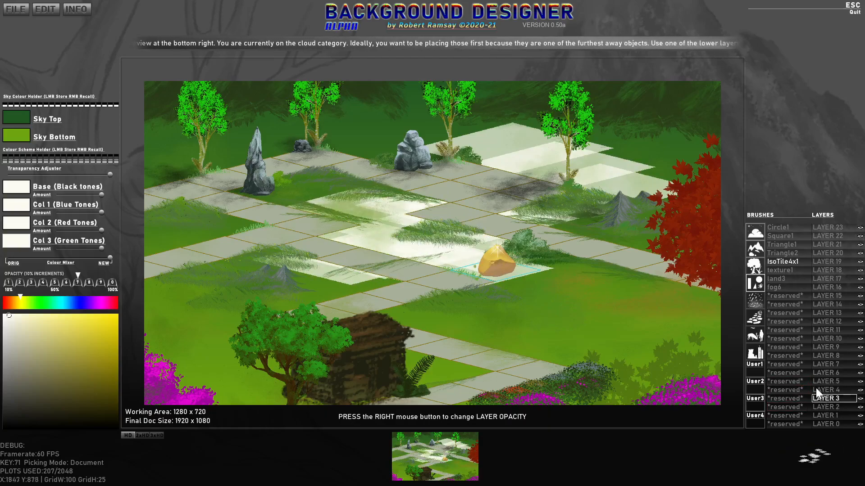
# Undo the thirteen newest white tile stamps, back to the gold rock with its star glint.
pyautogui.hotkey('ctrl', 'z')
pyautogui.hotkey('ctrl', 'z')
pyautogui.hotkey('ctrl', 'z')
pyautogui.hotkey('ctrl', 'z')
pyautogui.hotkey('ctrl', 'z')
pyautogui.hotkey('ctrl', 'z')
pyautogui.hotkey('ctrl', 'z')
pyautogui.hotkey('ctrl', 'z')
pyautogui.hotkey('ctrl', 'z')
pyautogui.hotkey('ctrl', 'z')
pyautogui.hotkey('ctrl', 'z')
pyautogui.hotkey('ctrl', 'z')
pyautogui.hotkey('ctrl', 'z')
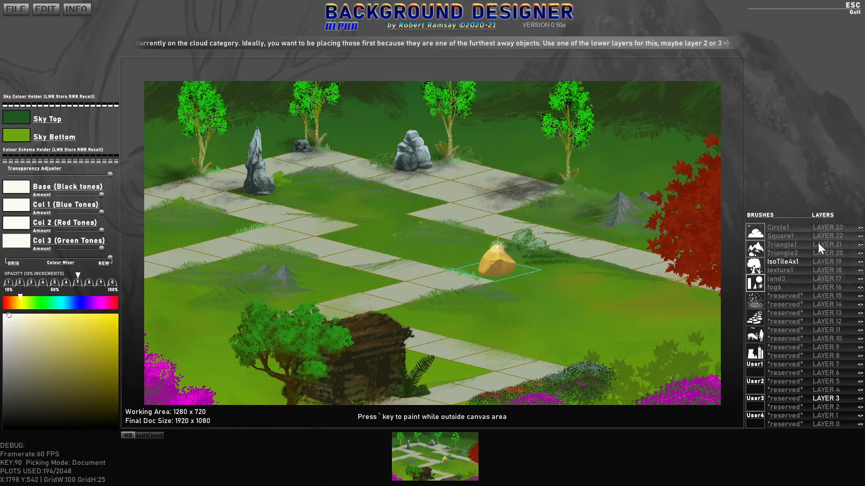
# Select Layer 22 and redo the thirteen white tiles onto it, in front of the trees and rocks.
pyautogui.click(833, 237)
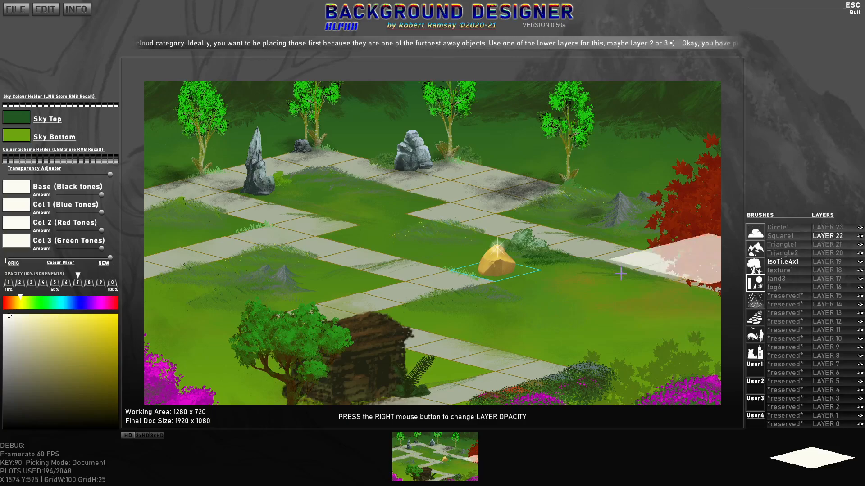
pyautogui.press('alt')
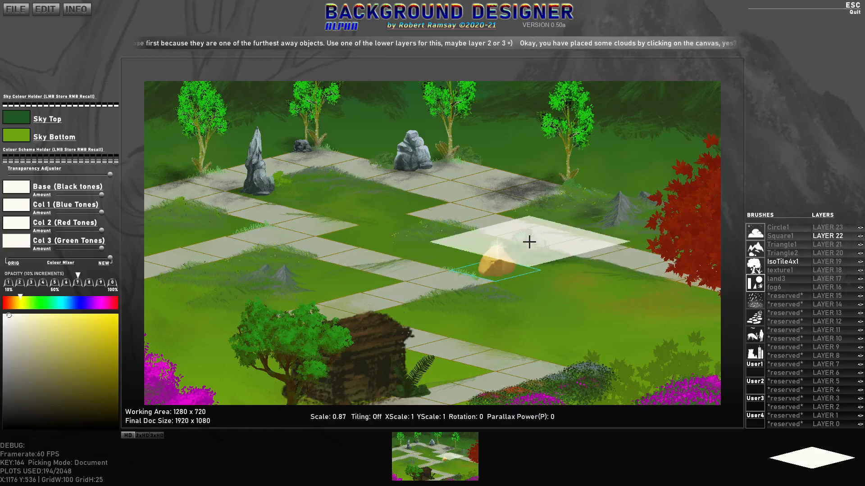
pyautogui.hotkey('alt', 'z')
pyautogui.hotkey('alt', 'z')
pyautogui.hotkey('alt', 'z')
pyautogui.hotkey('alt', 'z')
pyautogui.hotkey('alt', 'z')
pyautogui.hotkey('alt', 'z')
pyautogui.hotkey('alt', 'z')
pyautogui.hotkey('alt', 'z')
pyautogui.hotkey('alt', 'z')
pyautogui.hotkey('alt', 'z')
pyautogui.hotkey('alt', 'z')
pyautogui.hotkey('alt', 'z')
pyautogui.hotkey('alt', 'z')
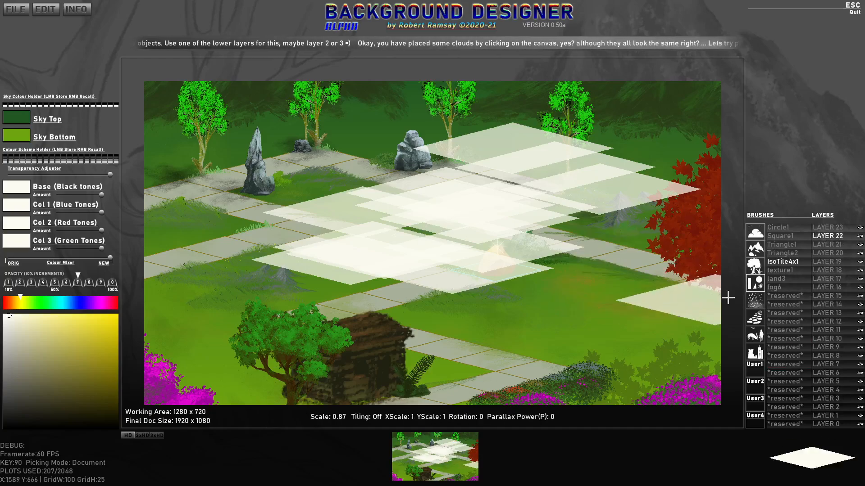
# Undo the newest eight white tiles around the gold rock, keeping the group near the rightmost tree.
pyautogui.press('ctrl')
pyautogui.hotkey('ctrl', 'z')
pyautogui.hotkey('ctrl', 'z')
pyautogui.hotkey('ctrl', 'z')
pyautogui.hotkey('ctrl', 'z')
pyautogui.hotkey('ctrl', 'z')
pyautogui.hotkey('ctrl', 'z')
pyautogui.hotkey('ctrl', 'z')
pyautogui.hotkey('ctrl', 'z')
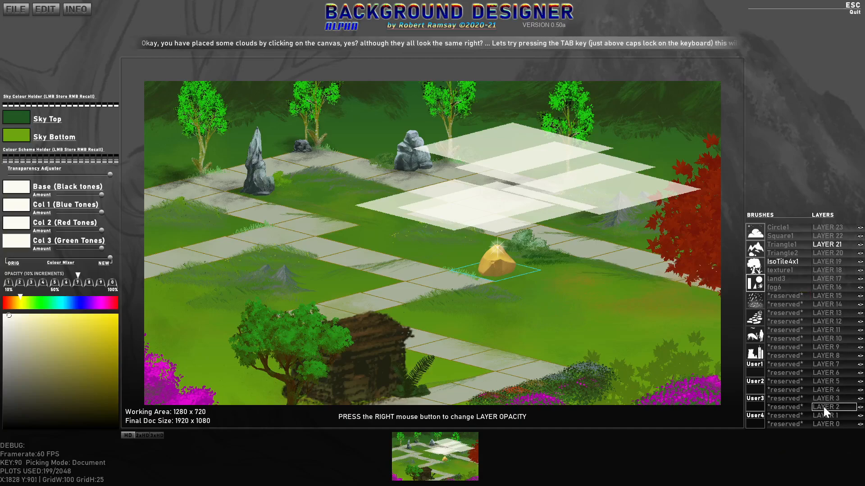
# Select Layer 5 and redo the removed white tiles onto it, behind the grass and gold rock.
pyautogui.click(836, 381)
pyautogui.hotkey('ctrl', 'shift', 'z')
pyautogui.hotkey('ctrl', 'shift', 'z')
pyautogui.hotkey('ctrl', 'shift', 'z')
pyautogui.hotkey('ctrl', 'shift', 'z')
pyautogui.hotkey('ctrl', 'shift', 'z')
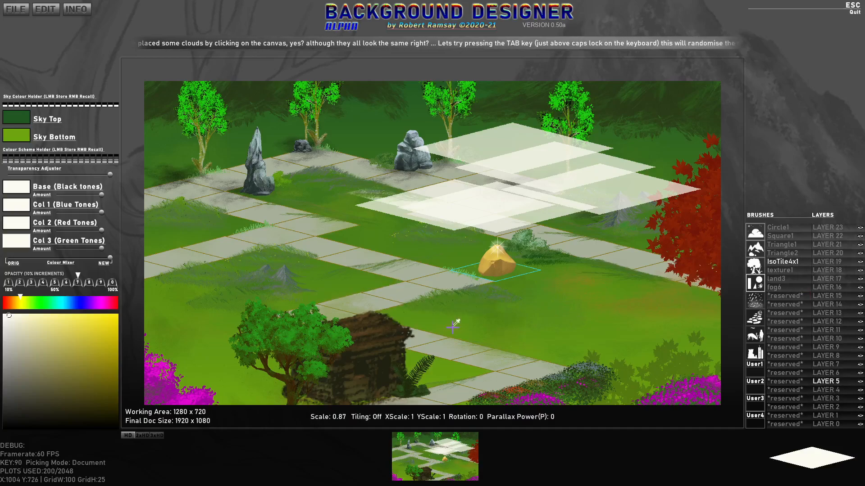
pyautogui.hotkey('ctrl', 'shift', 'z')
pyautogui.hotkey('ctrl', 'shift', 'z')
pyautogui.hotkey('ctrl', 'shift', 'z')
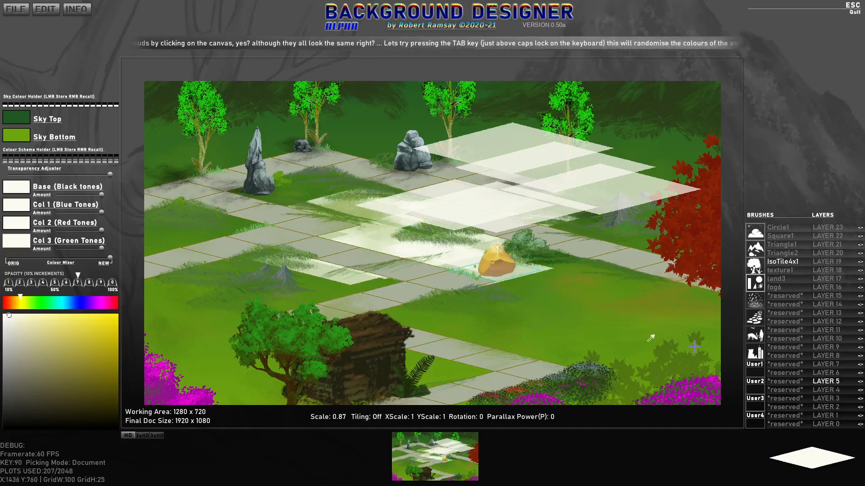
# Select Layer 7 and undo all the white tiles and the star glints on the gold rock.
pyautogui.click(821, 363)
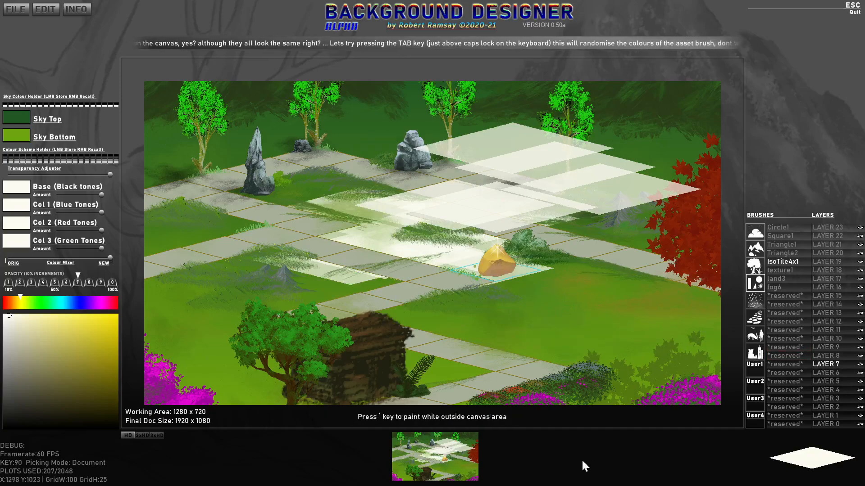
pyautogui.hotkey('ctrl', 'z')
pyautogui.hotkey('ctrl', 'z')
pyautogui.hotkey('ctrl', 'z')
pyautogui.hotkey('ctrl', 'z')
pyautogui.hotkey('ctrl', 'z')
pyautogui.hotkey('ctrl', 'z')
pyautogui.hotkey('ctrl', 'z')
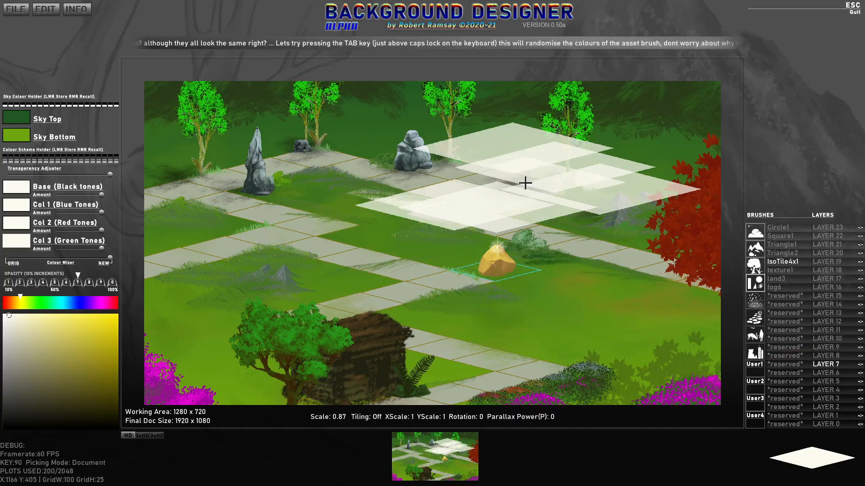
pyautogui.hotkey('ctrl', 'z')
pyautogui.hotkey('ctrl', 'z')
pyautogui.hotkey('ctrl', 'z')
pyautogui.hotkey('ctrl', 'z')
pyautogui.hotkey('ctrl', 'z')
pyautogui.hotkey('ctrl', 'z')
pyautogui.hotkey('ctrl', 'z')
pyautogui.hotkey('ctrl', 'z')
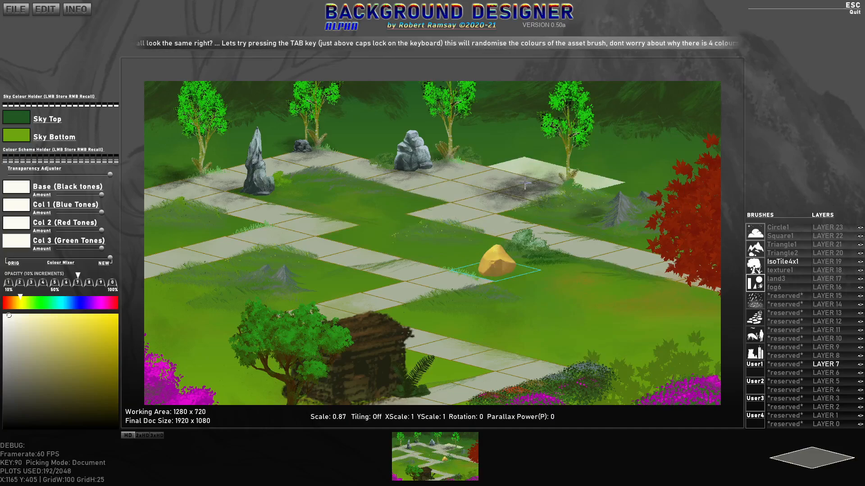
# Undo the gold rock, the cyan tile outline, the shaded leaves and the red foliage.
pyautogui.hotkey('ctrl', 'z')
pyautogui.hotkey('ctrl', 'z')
pyautogui.hotkey('ctrl', 'z')
pyautogui.hotkey('ctrl', 'z')
pyautogui.hotkey('ctrl', 'z')
pyautogui.hotkey('ctrl', 'z')
pyautogui.hotkey('ctrl', 'z')
pyautogui.hotkey('ctrl', 'z')
pyautogui.hotkey('ctrl', 'z')
pyautogui.hotkey('ctrl', 'z')
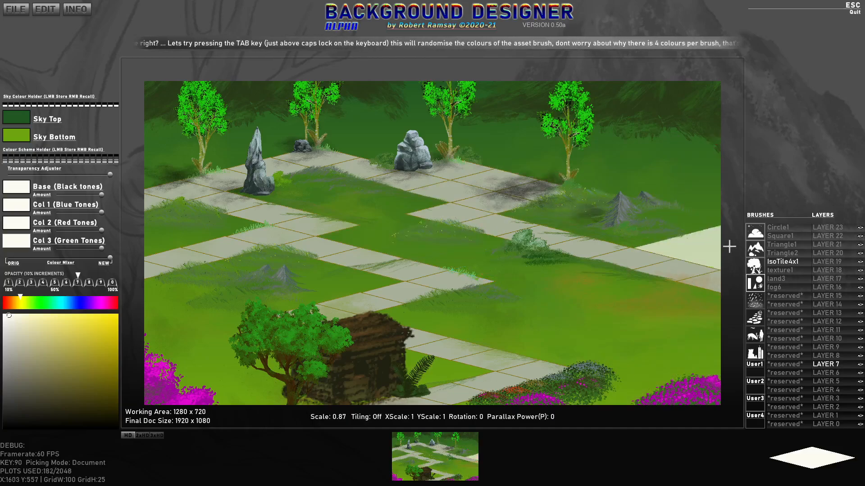
# Redo the red foliage strokes along the right edge of the background.
pyautogui.press('shift')
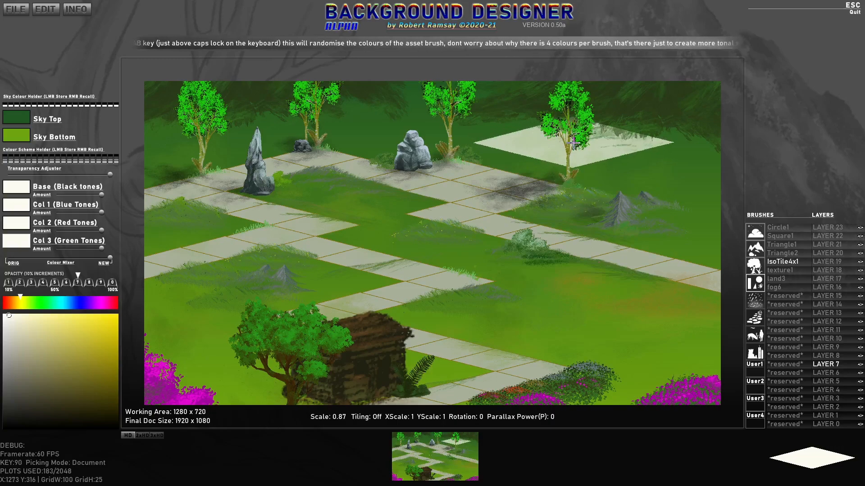
pyautogui.hotkey('shift', 'z')
pyautogui.press('z')
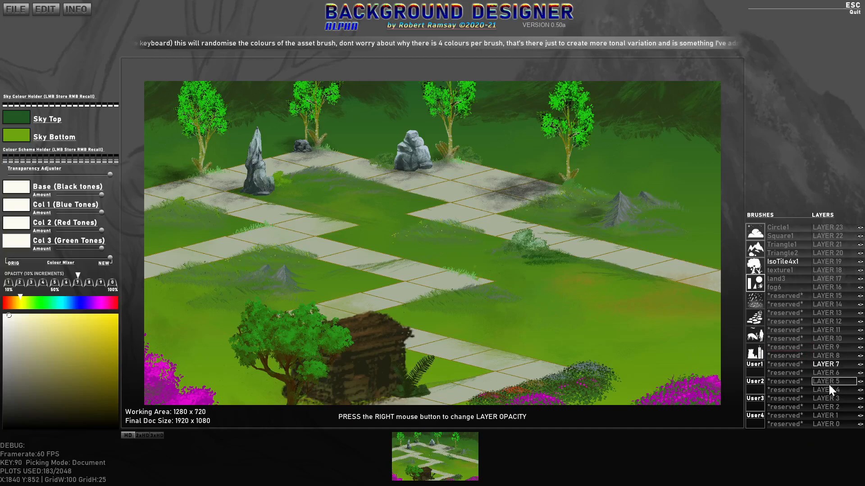
pyautogui.hotkey('shift', 'z')
pyautogui.hotkey('shift', 'z')
pyautogui.hotkey('shift', 'z')
pyautogui.hotkey('shift', 'z')
pyautogui.hotkey('shift', 'z')
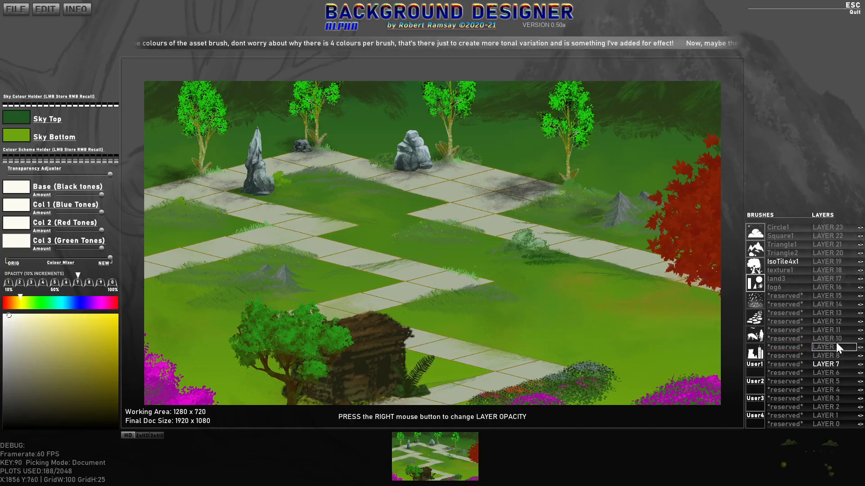
# Try Layer 14, settle on Layer 10, and redo the red foliage and the shaded leaves near the purple flowers.
pyautogui.click(837, 306)
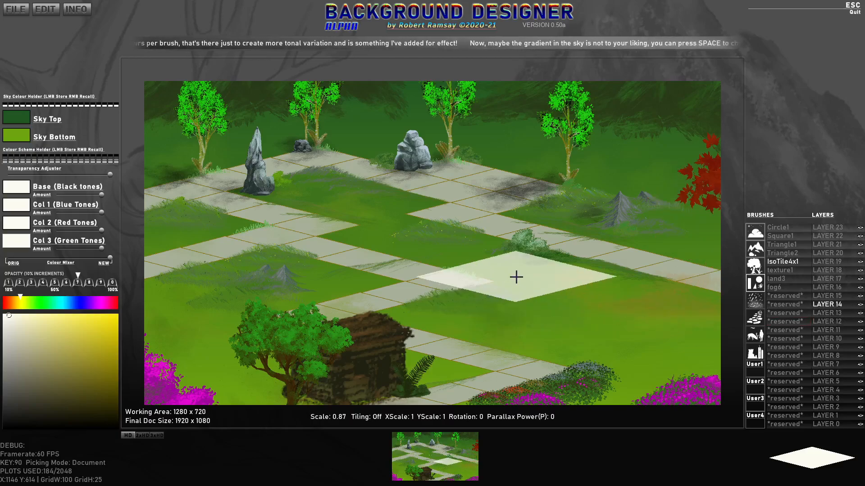
pyautogui.click(839, 336)
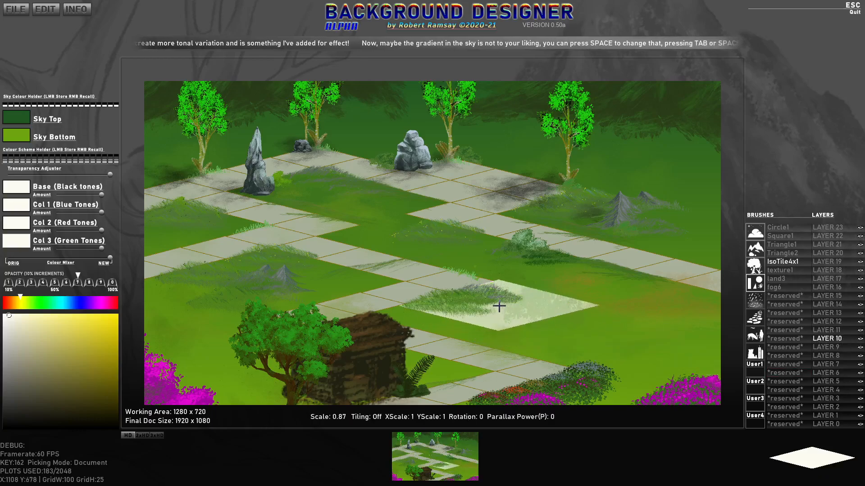
pyautogui.hotkey('ctrl', 'z')
pyautogui.hotkey('ctrl', 'z')
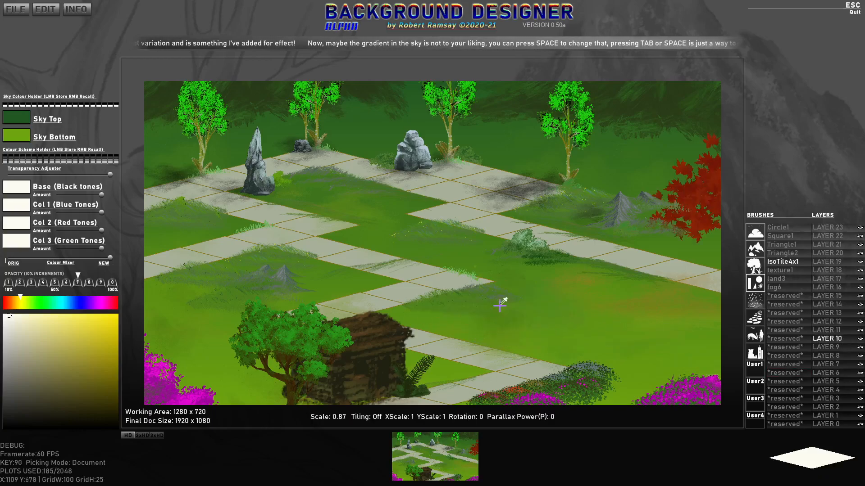
pyautogui.hotkey('ctrl', 'z')
pyautogui.hotkey('ctrl', 'z')
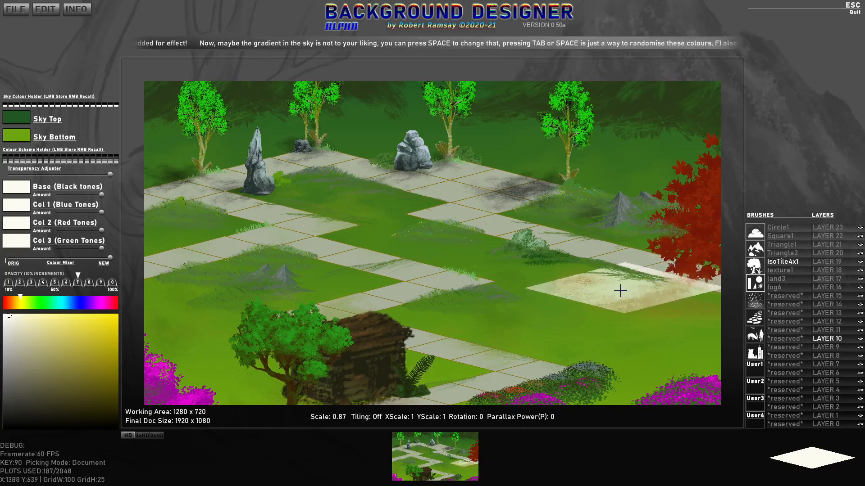
pyautogui.hotkey('ctrl', 'z')
pyautogui.hotkey('ctrl', 'z')
pyautogui.hotkey('ctrl', 'z')
pyautogui.hotkey('ctrl', 'z')
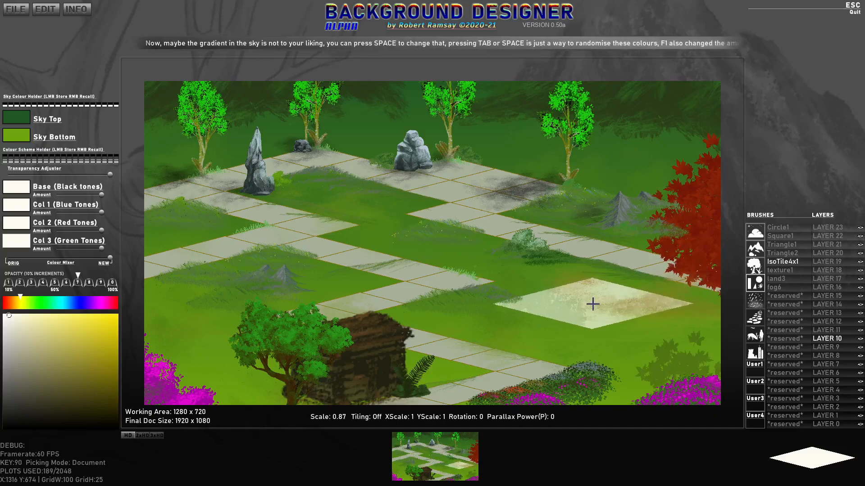
# Redo the gold rock, tile outline, star glints and all the white isometric tiles.
pyautogui.hotkey('ctrl', 'z')
pyautogui.hotkey('ctrl', 'z')
pyautogui.hotkey('ctrl', 'z')
pyautogui.hotkey('ctrl', 'z')
pyautogui.hotkey('ctrl', 'z')
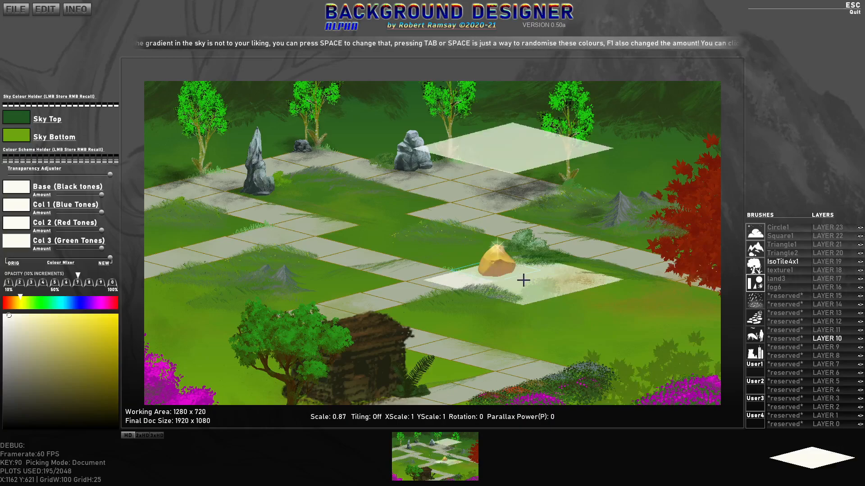
pyautogui.hotkey('ctrl', 'z')
pyautogui.hotkey('ctrl', 'z')
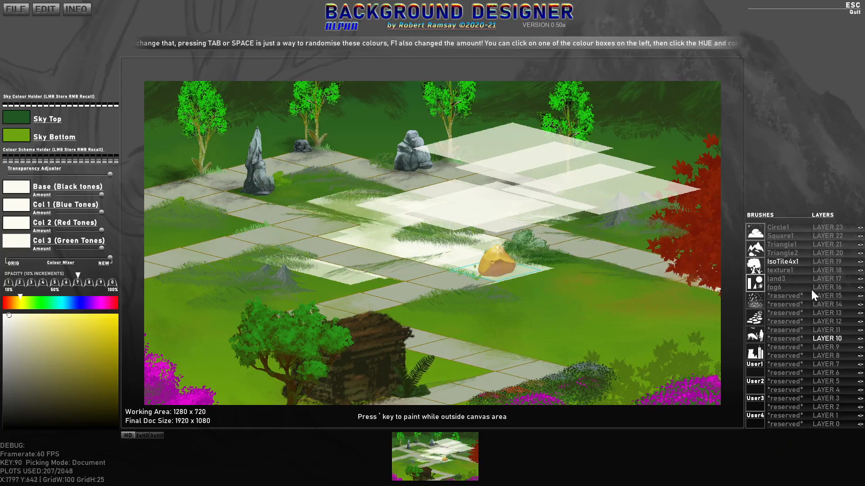
# Undo the strokes far back, to before the wooden hut, flowers, path shading, gold rock and white tiles.
pyautogui.press('ctrl')
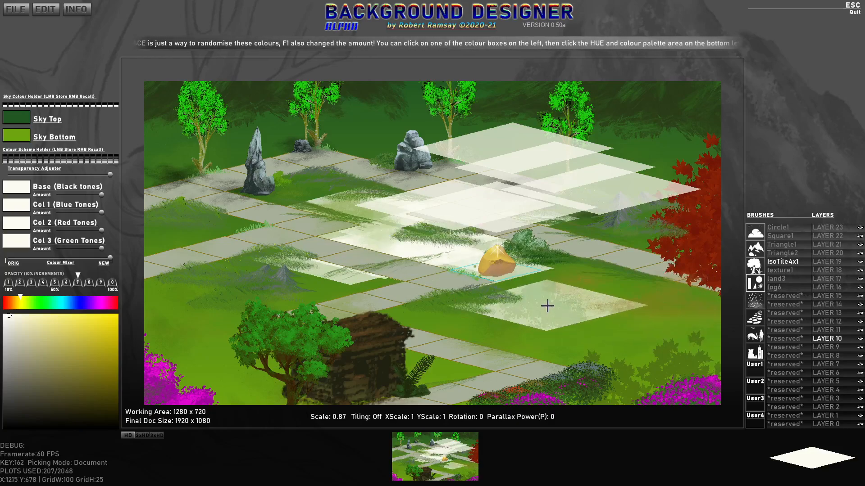
pyautogui.hotkey('ctrl', 'z')
pyautogui.hotkey('ctrl', 'z')
pyautogui.hotkey('ctrl', 'z')
pyautogui.hotkey('ctrl', 'z')
pyautogui.hotkey('ctrl', 'z')
pyautogui.hotkey('ctrl', 'z')
pyautogui.hotkey('ctrl', 'z')
pyautogui.hotkey('ctrl', 'z')
pyautogui.hotkey('ctrl', 'z')
pyautogui.hotkey('ctrl', 'z')
pyautogui.hotkey('ctrl', 'z')
pyautogui.hotkey('ctrl', 'z')
pyautogui.hotkey('ctrl', 'z')
pyautogui.hotkey('ctrl', 'z')
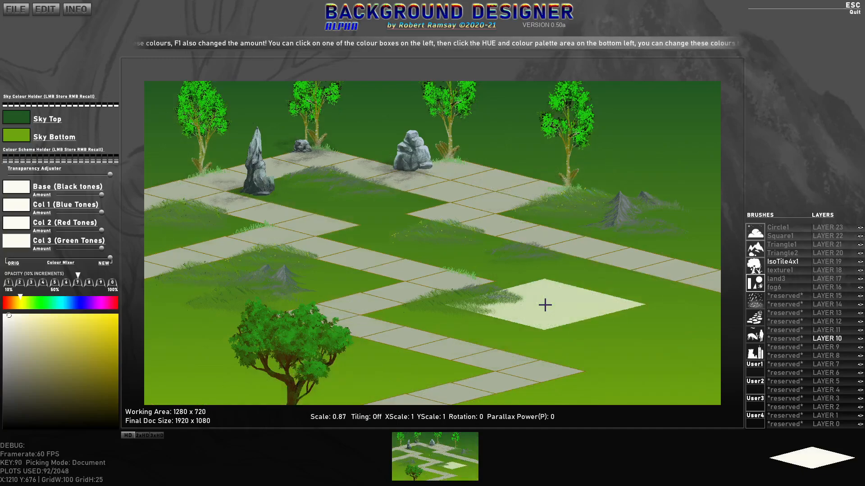
# Redo every undone stroke, from the wooden hut and flowers through to the last white tile.
pyautogui.hotkey('ctrl', 'shift', 'z')
pyautogui.hotkey('ctrl', 'shift', 'z')
pyautogui.hotkey('ctrl', 'shift', 'z')
pyautogui.hotkey('ctrl', 'shift', 'z')
pyautogui.hotkey('ctrl', 'shift', 'z')
pyautogui.hotkey('ctrl', 'shift', 'z')
pyautogui.hotkey('ctrl', 'shift', 'z')
pyautogui.hotkey('ctrl', 'shift', 'z')
pyautogui.hotkey('ctrl', 'shift', 'z')
pyautogui.hotkey('ctrl', 'shift', 'z')
pyautogui.hotkey('ctrl', 'shift', 'z')
pyautogui.hotkey('ctrl', 'shift', 'z')
pyautogui.hotkey('ctrl', 'shift', 'z')
pyautogui.hotkey('ctrl', 'shift', 'z')
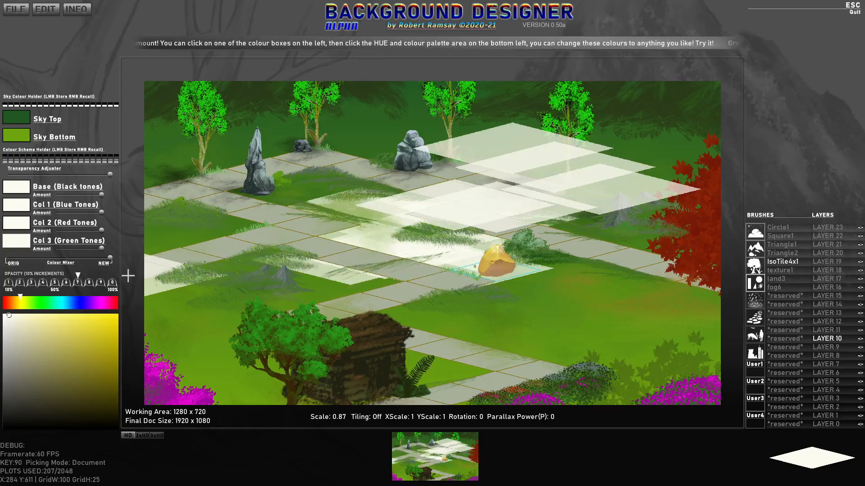
# Replay the construction of the background stroke by stroke.
pyautogui.press('Return')
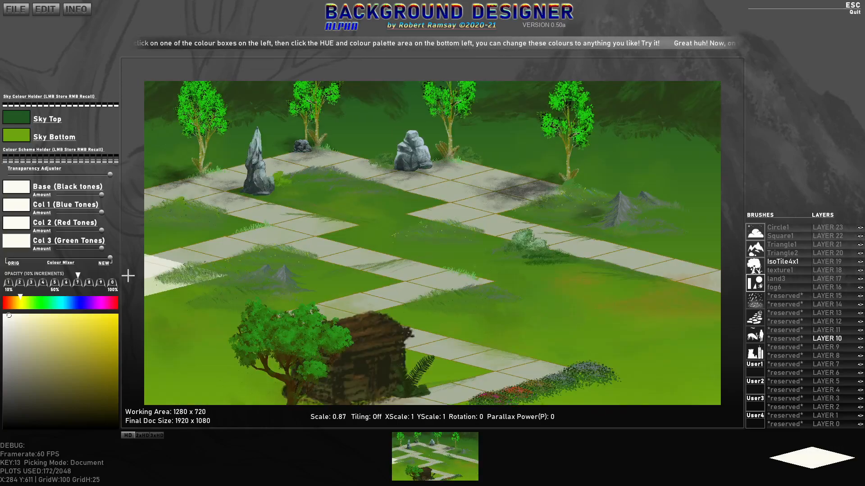